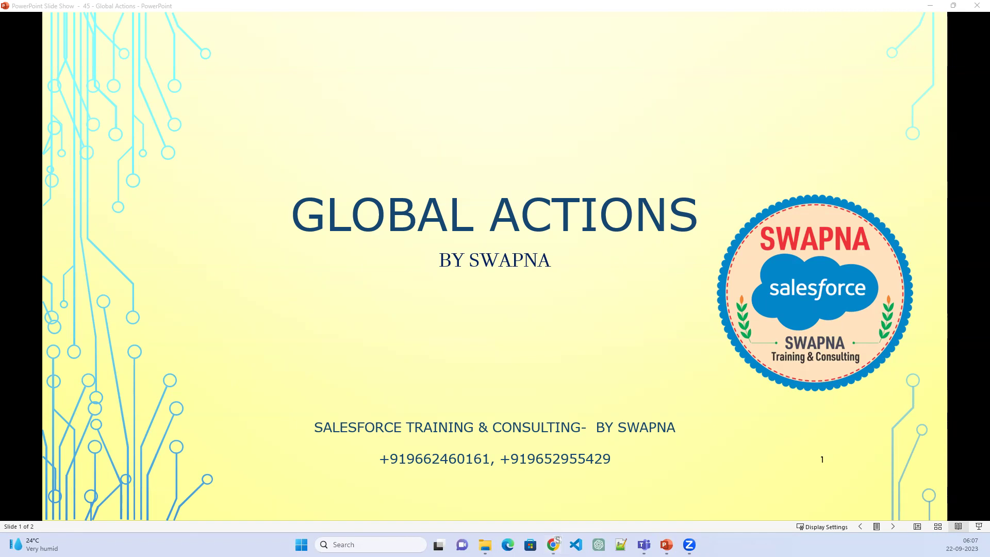
- Switch to Notepad++ and write "Global Action" on the third line of a new blank document
{"action": "key", "text": "alt+Tab"}
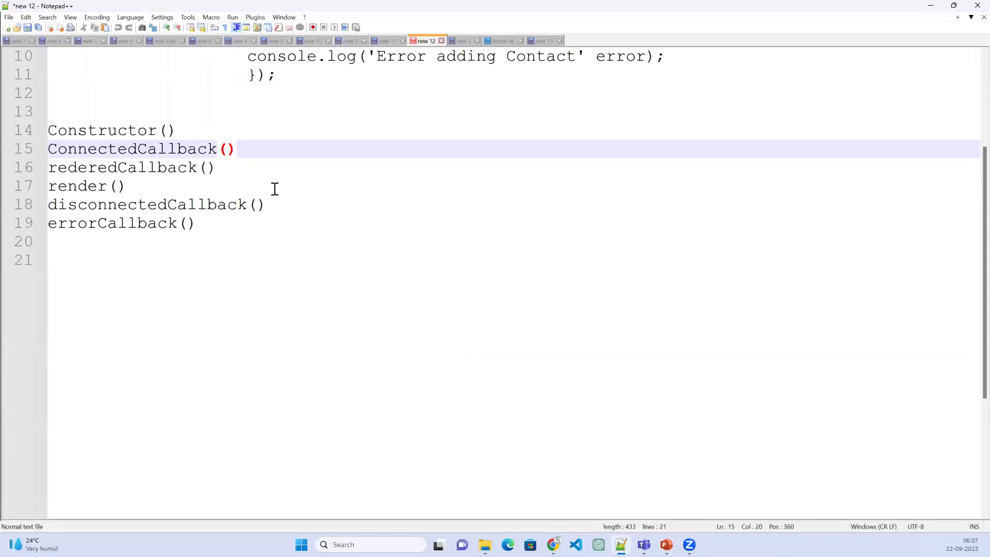
{"action": "double_click", "coordinate": [583, 42]}
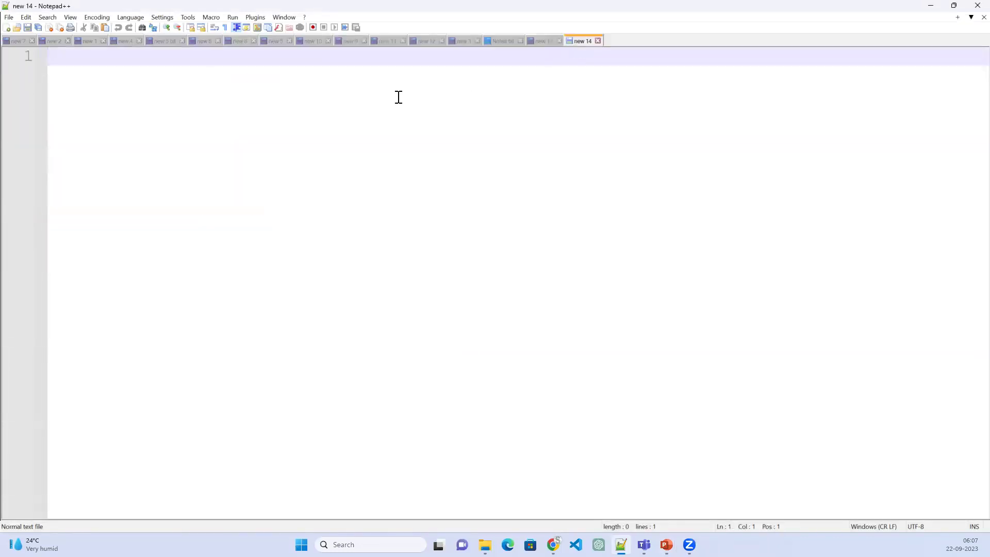
{"action": "key", "text": "Return"}
{"action": "key", "text": "Return"}
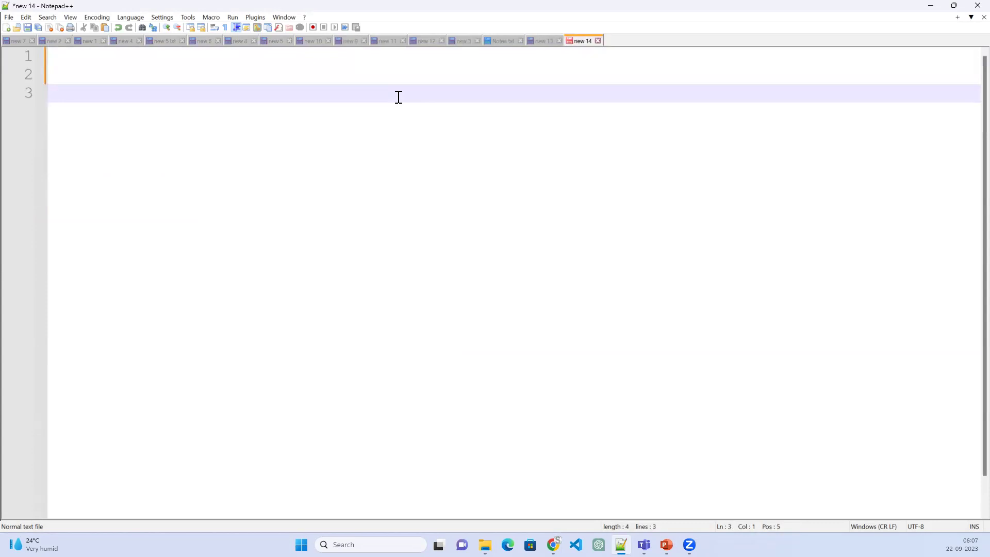
{"action": "type", "text": "Global "}
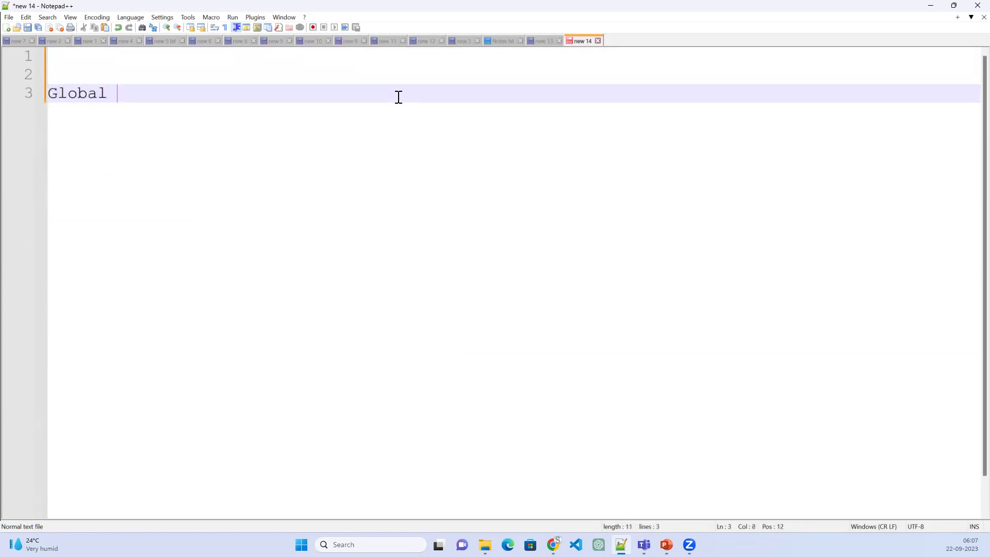
{"action": "type", "text": "Action"}
{"action": "key", "text": "Return"}
{"action": "key", "text": "Return"}
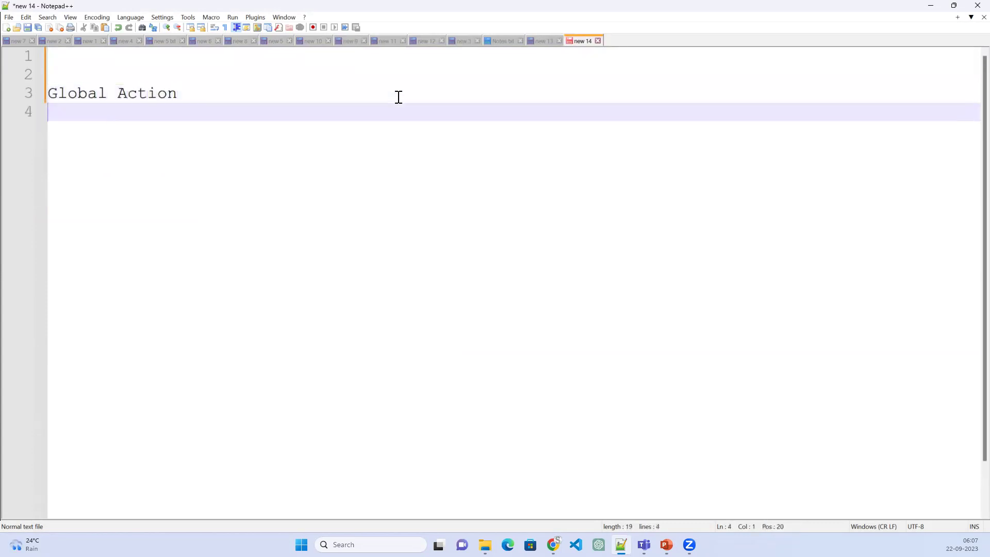
- Add the line "Object Specific Action" below the Global Action line, separated by a blank line
{"action": "type", "text": "Object "}
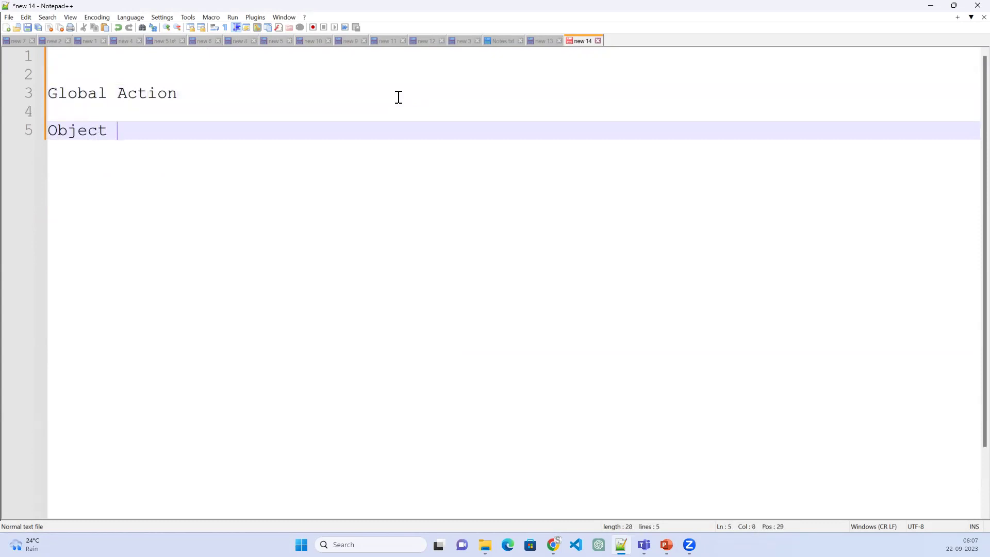
{"action": "type", "text": "Specifi"}
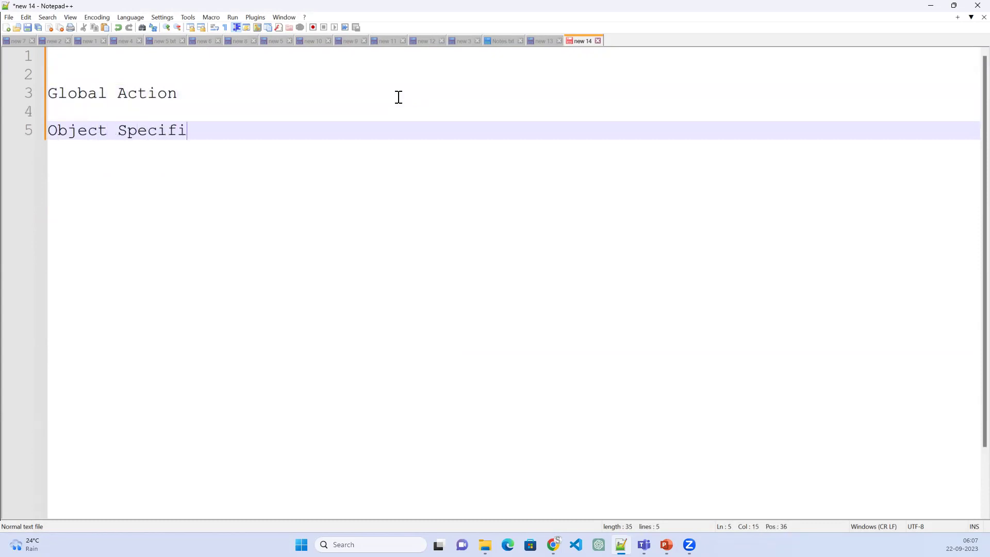
{"action": "type", "text": "c Action"}
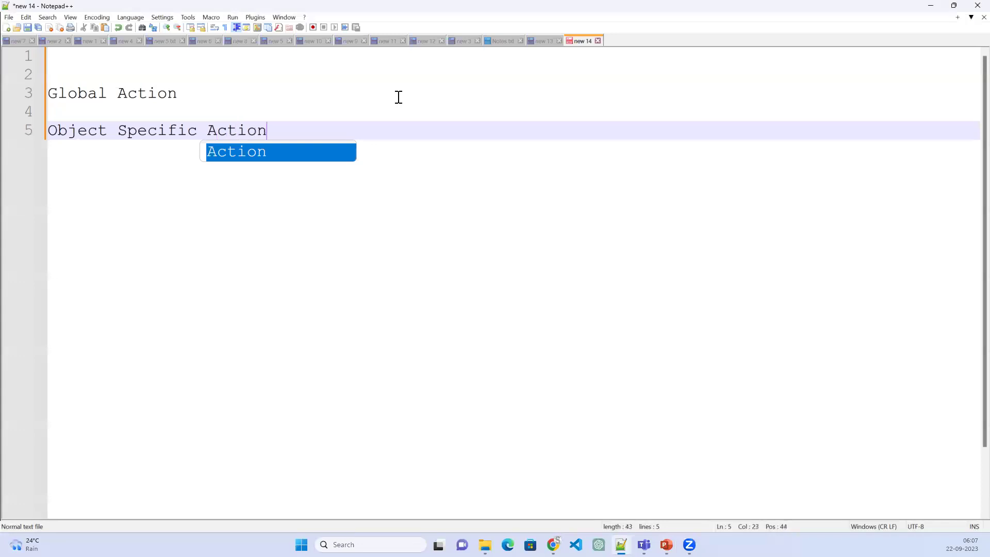
{"action": "key", "text": "Escape"}
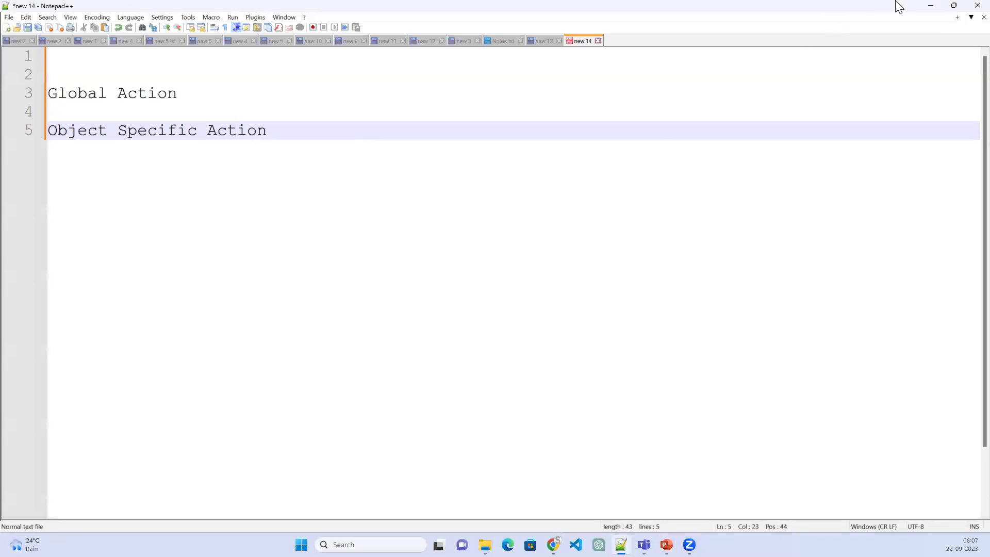
- Switch to Salesforce Setup in Chrome and open the Account object's Buttons, Links, and Actions in Object Manager
{"action": "left_click", "coordinate": [930, 10]}
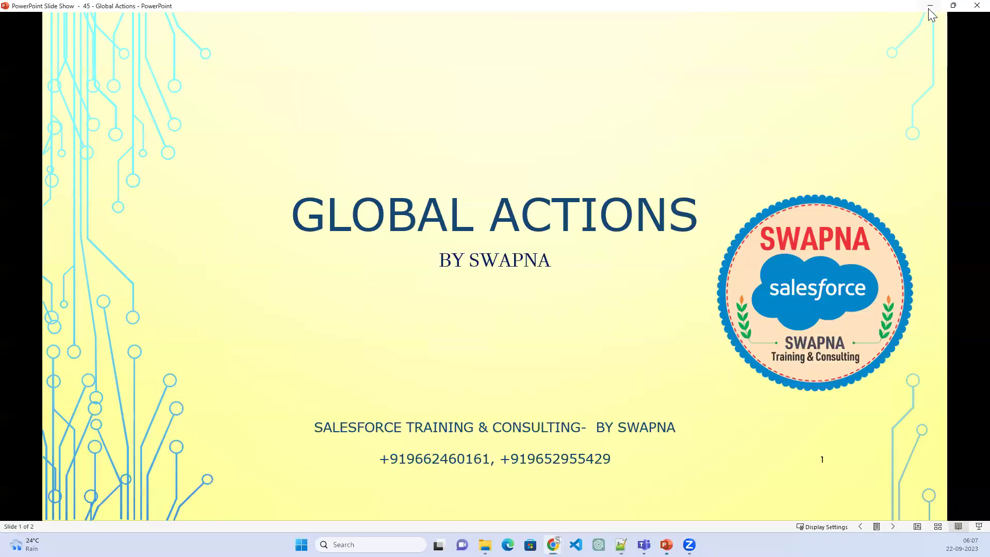
{"action": "left_click", "coordinate": [925, 15]}
{"action": "left_click", "coordinate": [36, 9]}
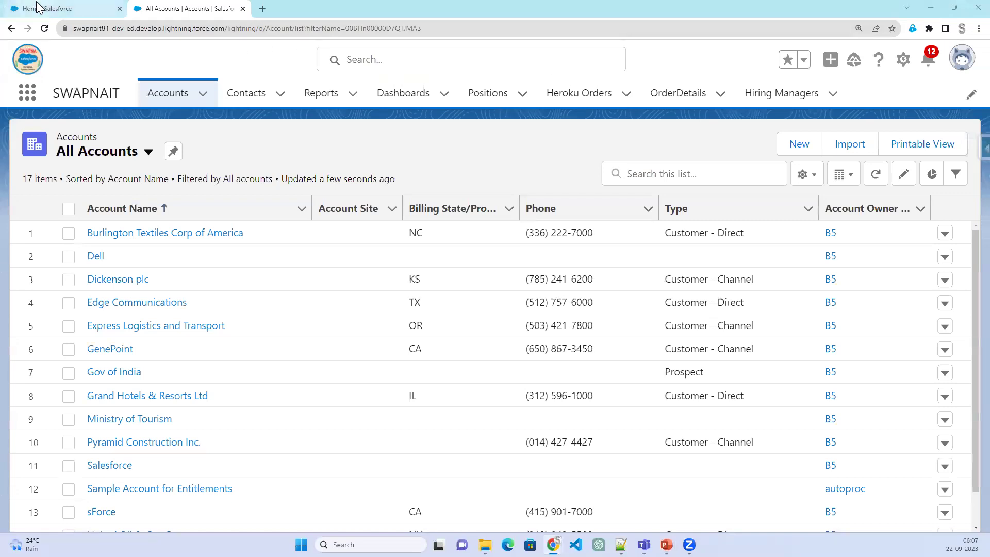
{"action": "left_click", "coordinate": [217, 95]}
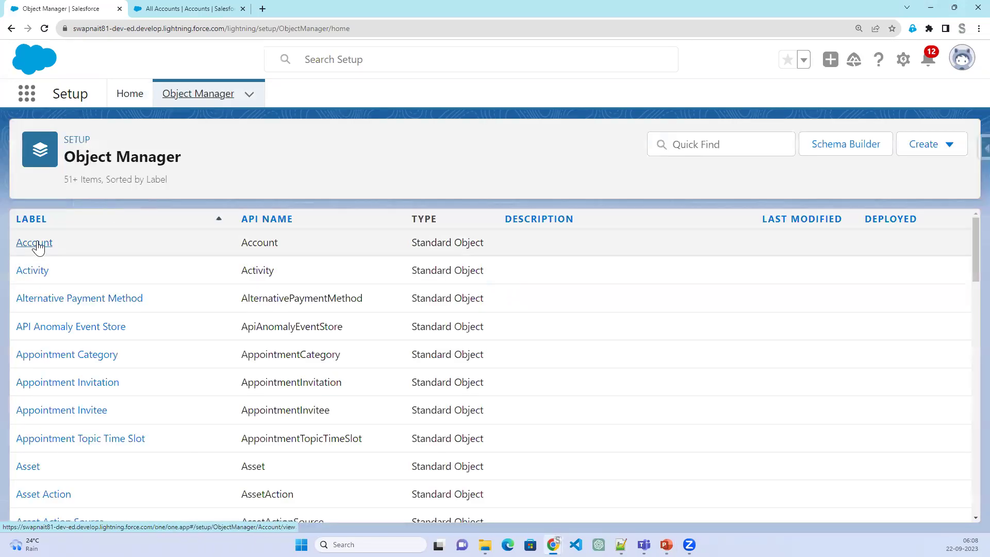
{"action": "left_click", "coordinate": [35, 253]}
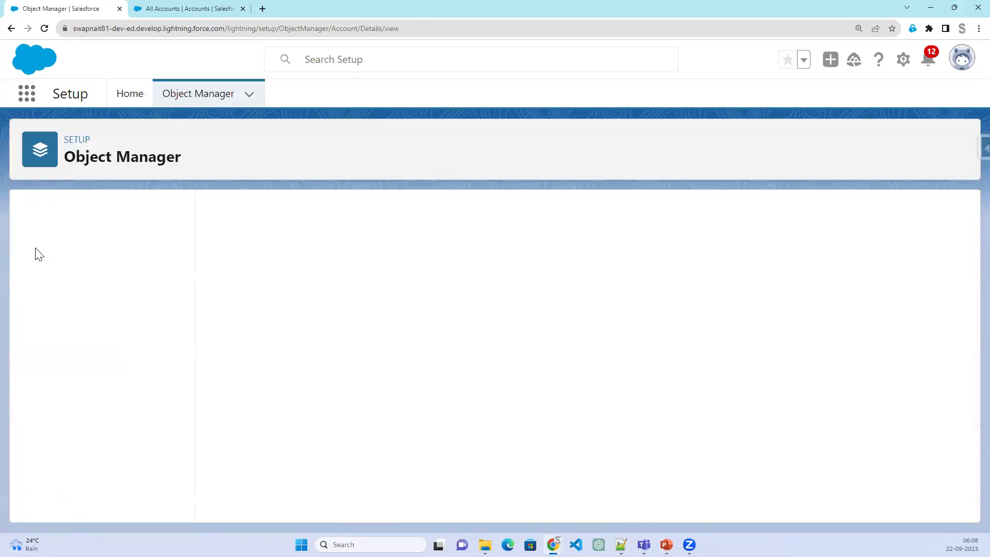
{"action": "left_click", "coordinate": [43, 255]}
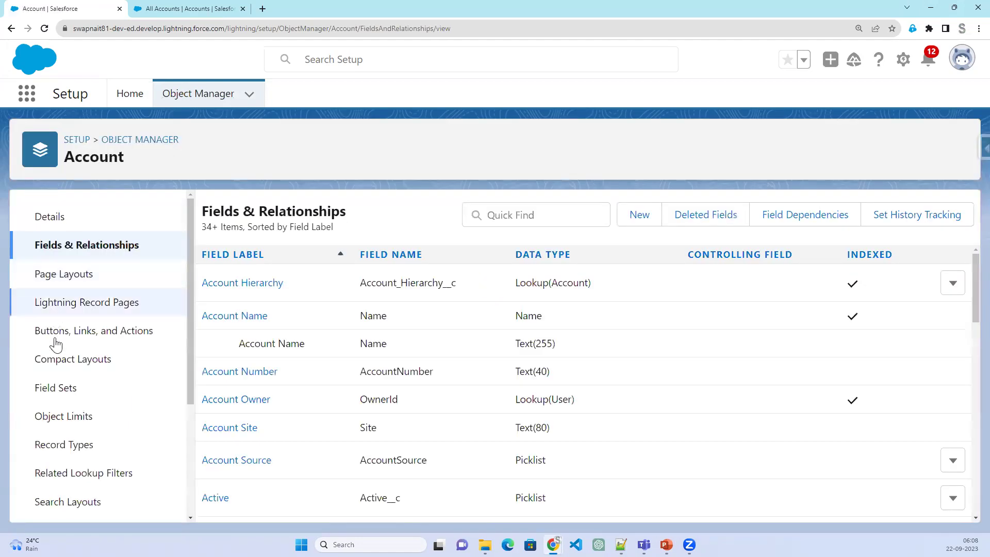
{"action": "left_click", "coordinate": [57, 342]}
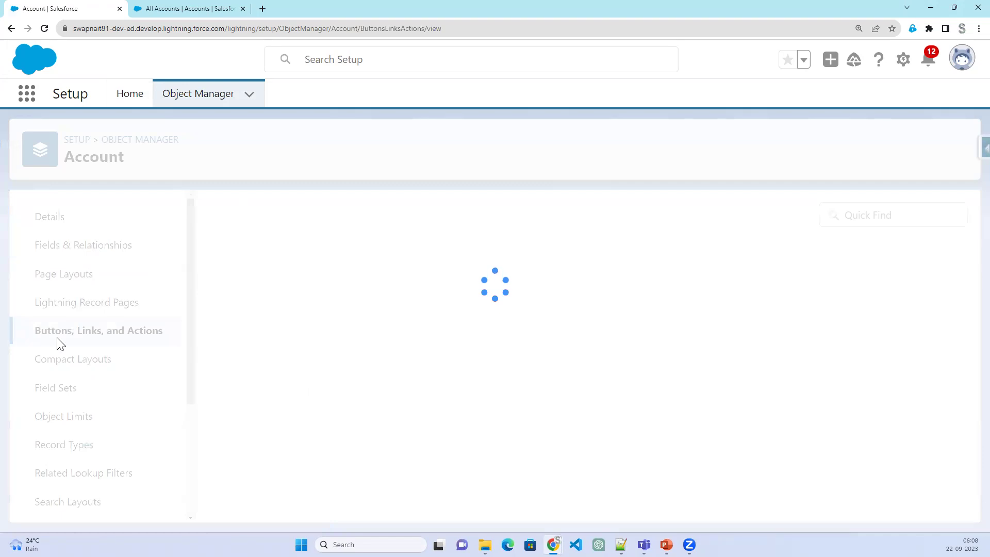
- Start a new action on the Account object and examine the available action types, leaving the type unchanged
{"action": "left_click", "coordinate": [827, 222]}
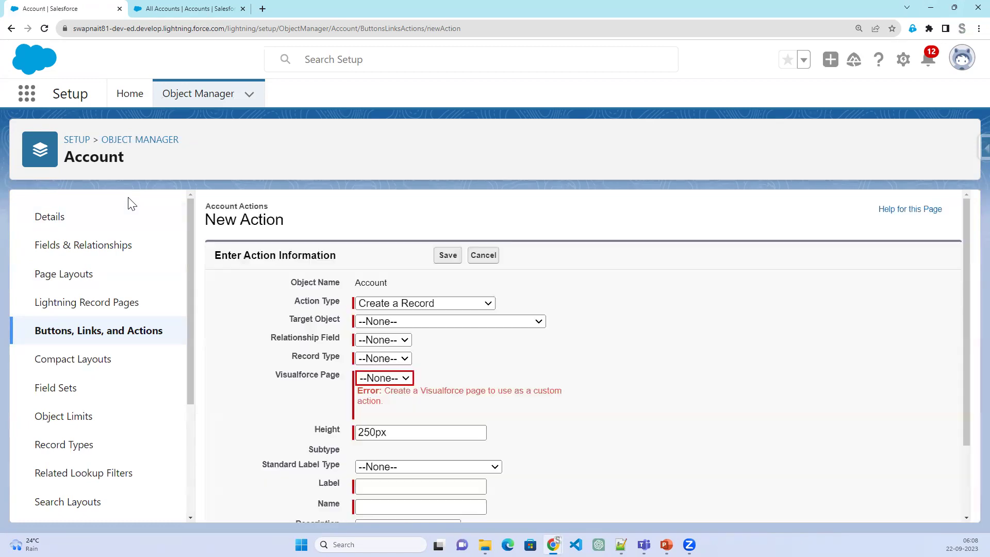
{"action": "left_click", "coordinate": [463, 304]}
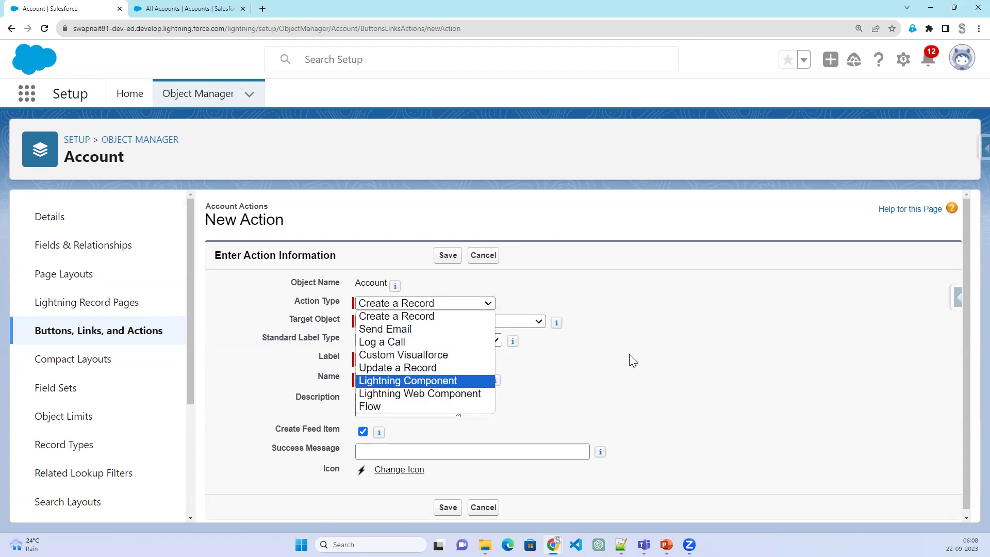
{"action": "key", "text": "Up"}
{"action": "key", "text": "Escape"}
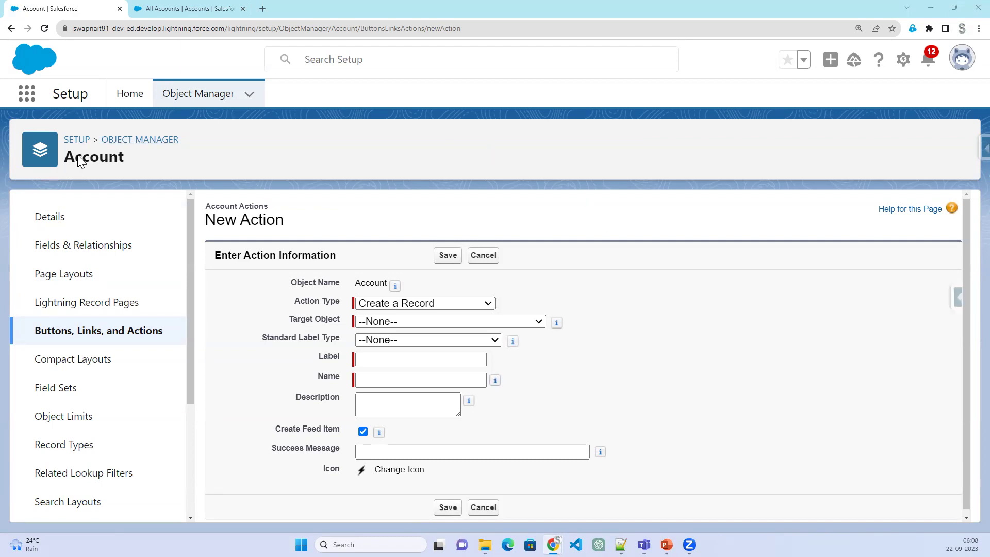
- Go to Setup Home and display the list of global actions
{"action": "left_click", "coordinate": [135, 98]}
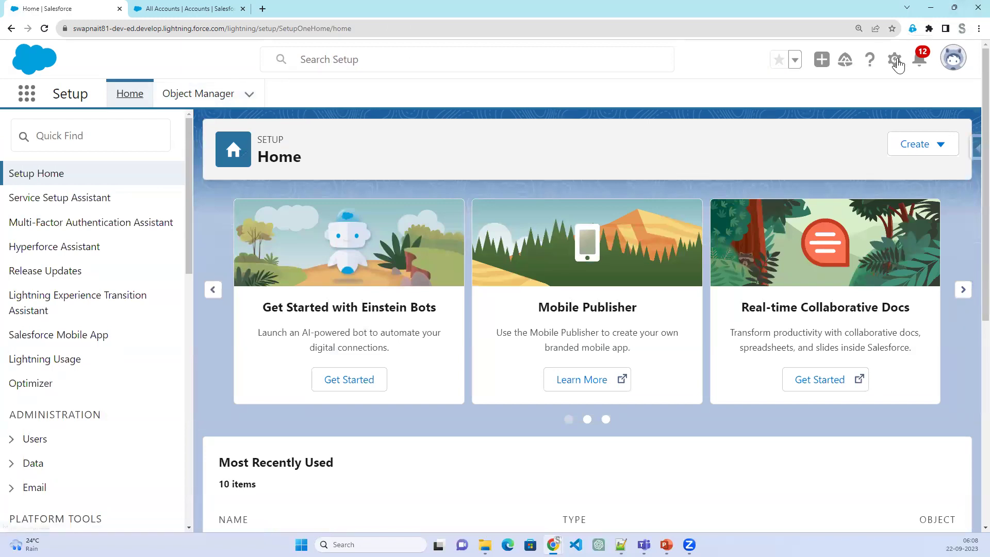
{"action": "left_click", "coordinate": [825, 64]}
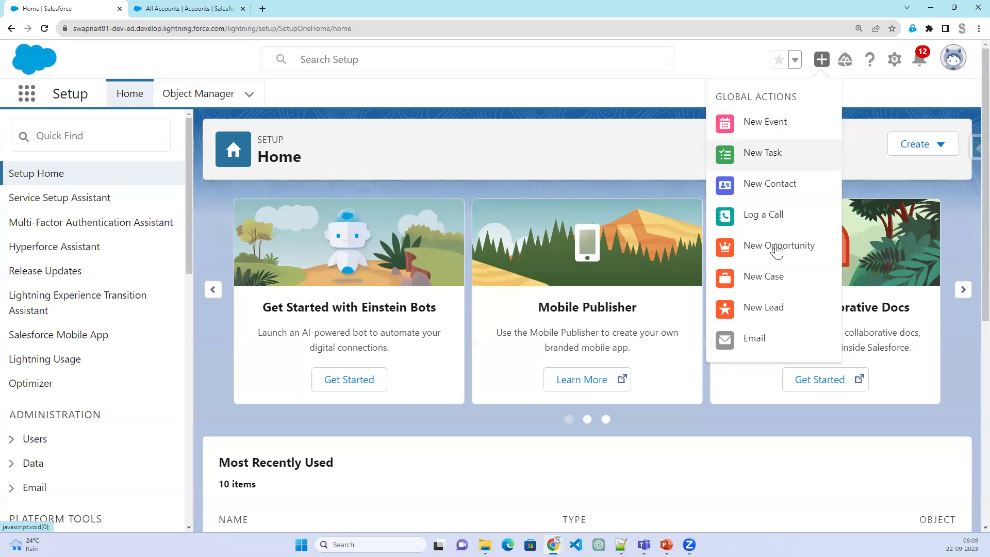
- Find Leads from the SWAPNAIT app and open its list of recently viewed leads
{"action": "left_click", "coordinate": [165, 9]}
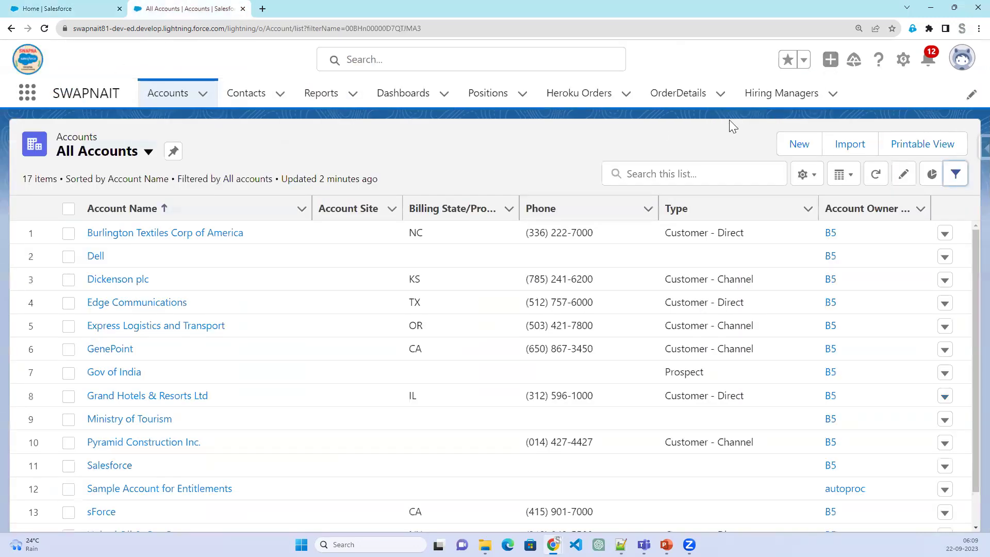
{"action": "left_click", "coordinate": [28, 104]}
{"action": "type", "text": "lea"}
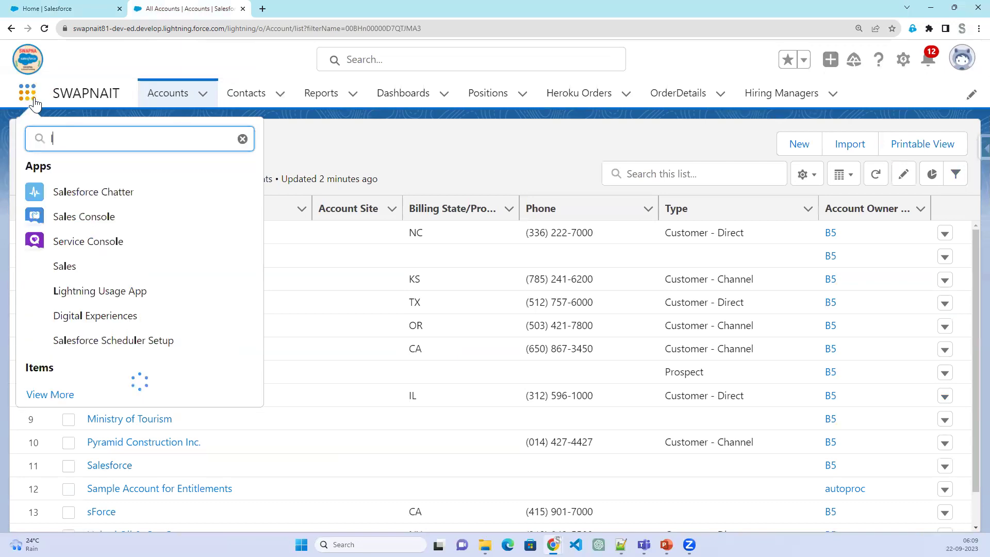
{"action": "type", "text": "d"}
{"action": "left_click", "coordinate": [46, 235]}
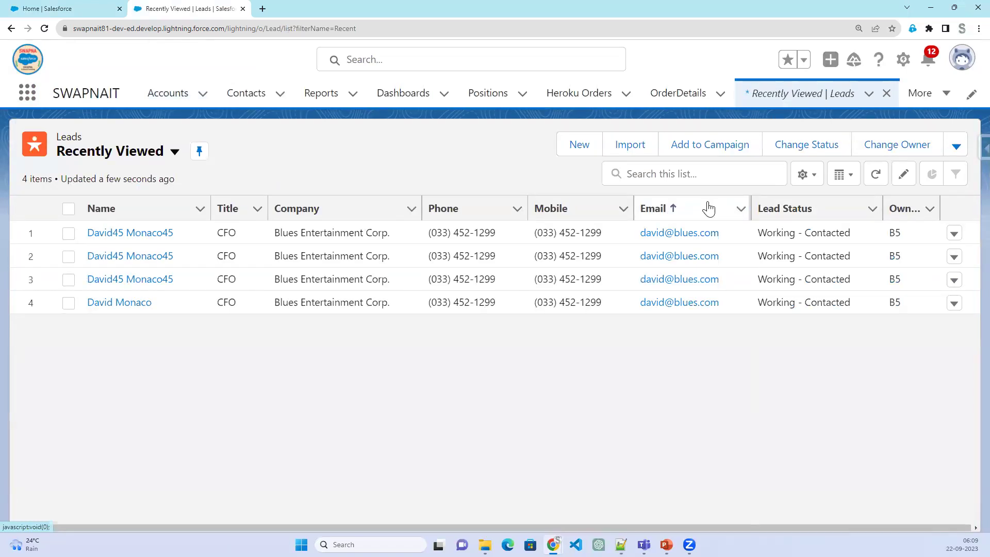
- Open the New Lead global action, look through its form fields, and close the form without saving
{"action": "left_click", "coordinate": [831, 60]}
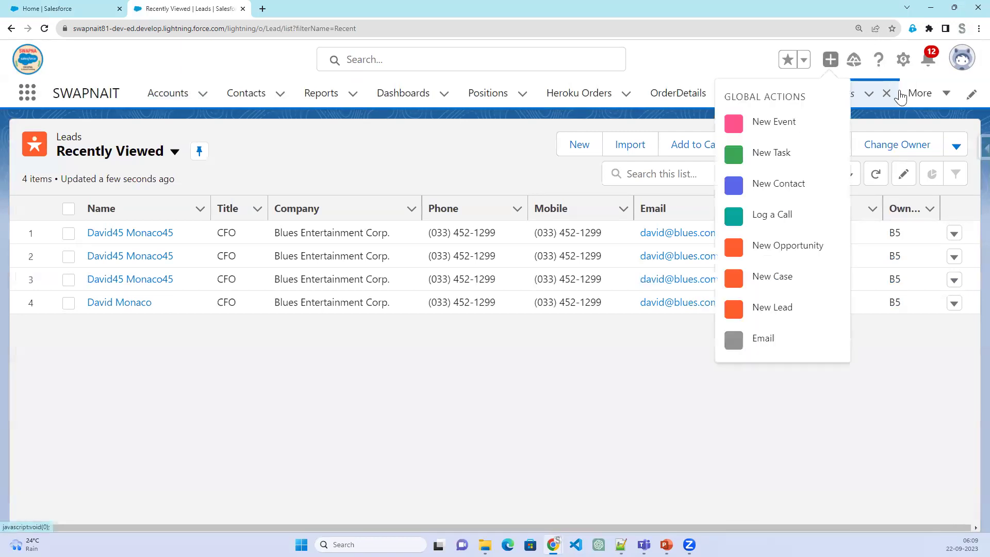
{"action": "left_click", "coordinate": [781, 311]}
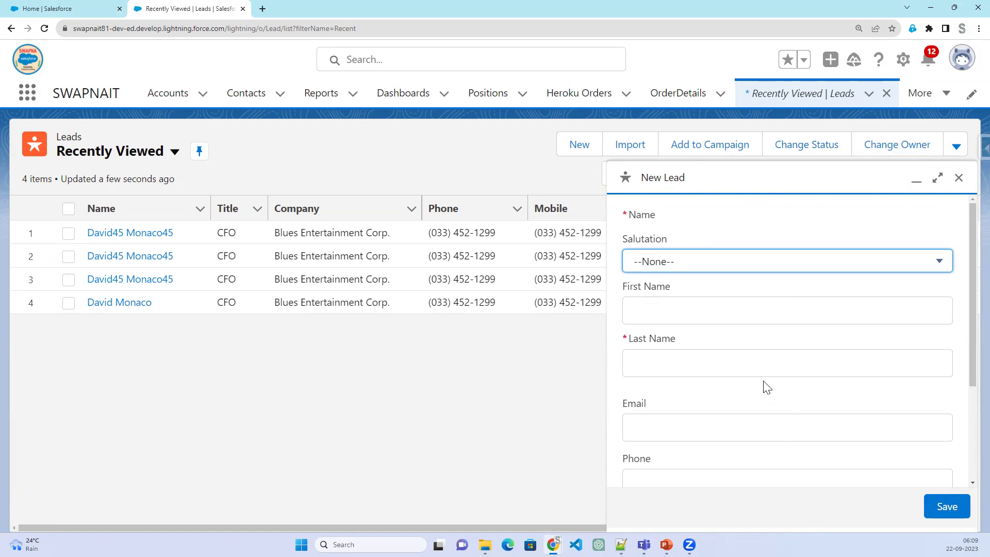
{"action": "scroll", "coordinate": [766, 388], "scroll_direction": "down", "scroll_amount": 3}
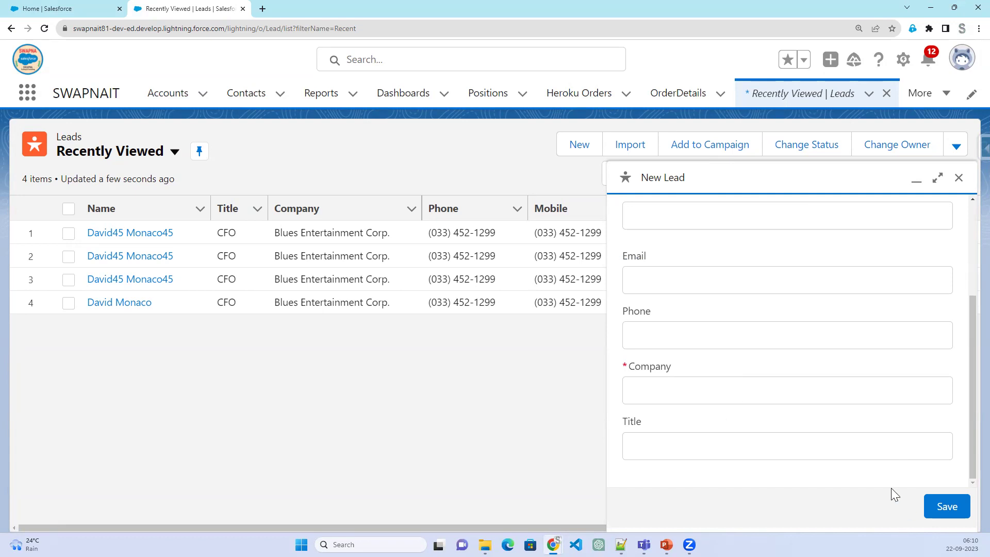
{"action": "scroll", "coordinate": [845, 433], "scroll_direction": "up", "scroll_amount": 3}
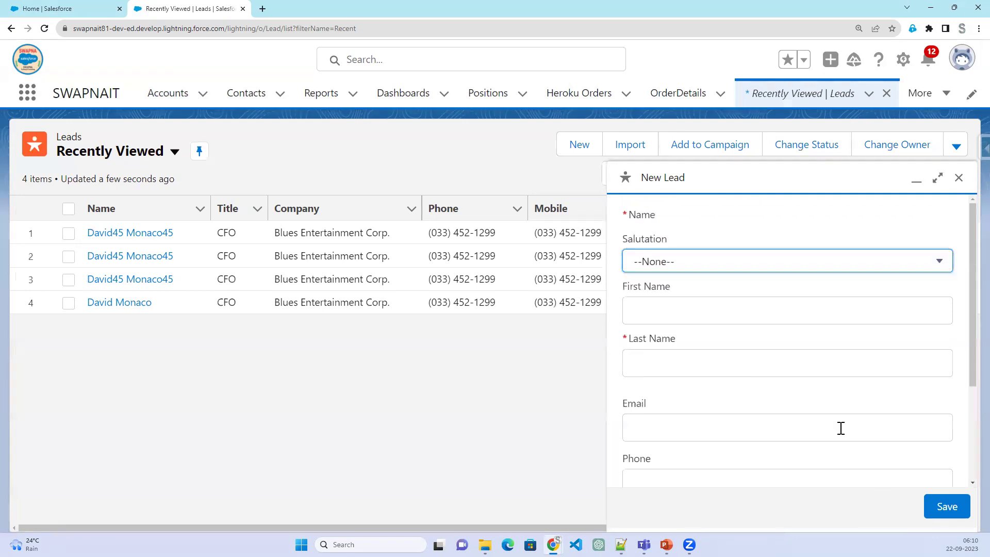
{"action": "left_click", "coordinate": [959, 178]}
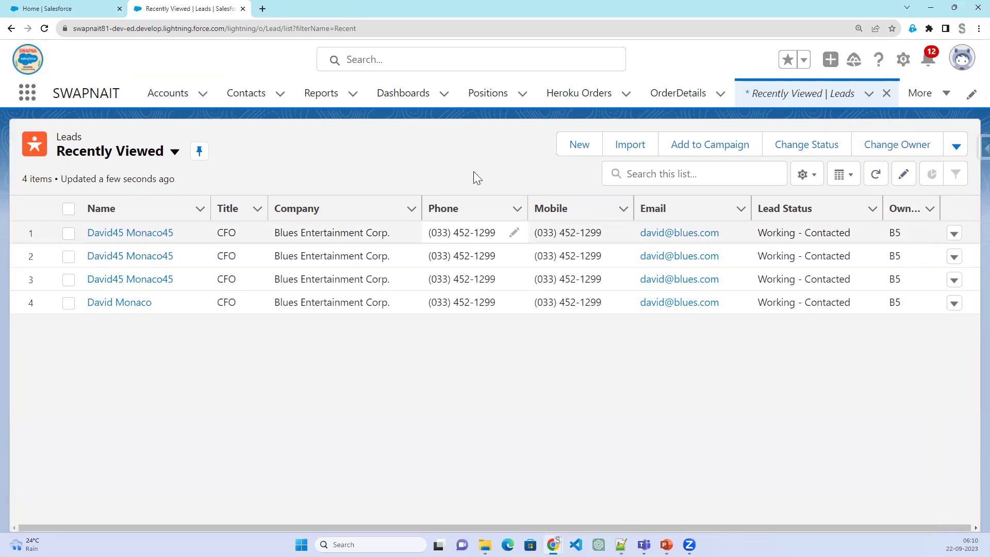
- Review the global actions list again and open the Log a Call form from it
{"action": "left_click", "coordinate": [830, 60]}
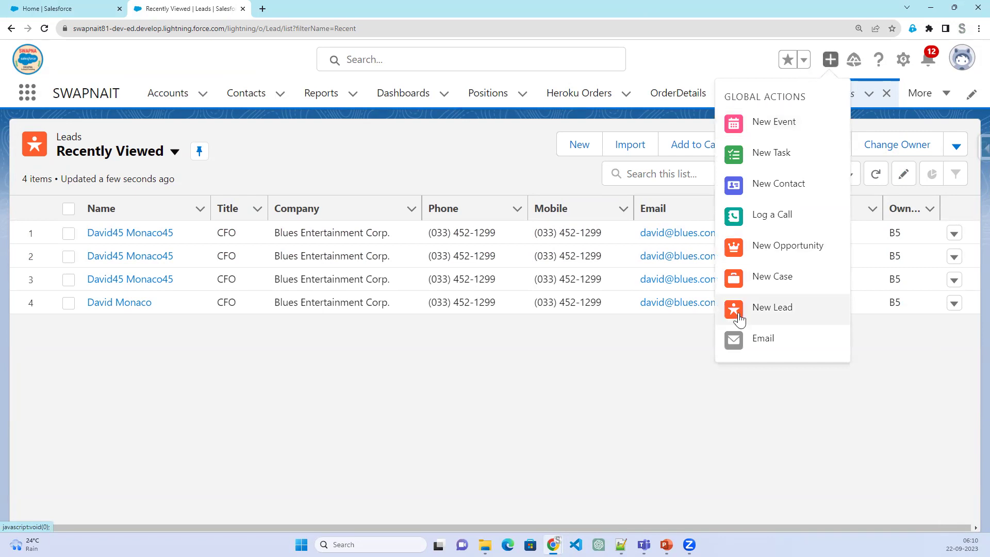
{"action": "mouse_move", "coordinate": [666, 544]}
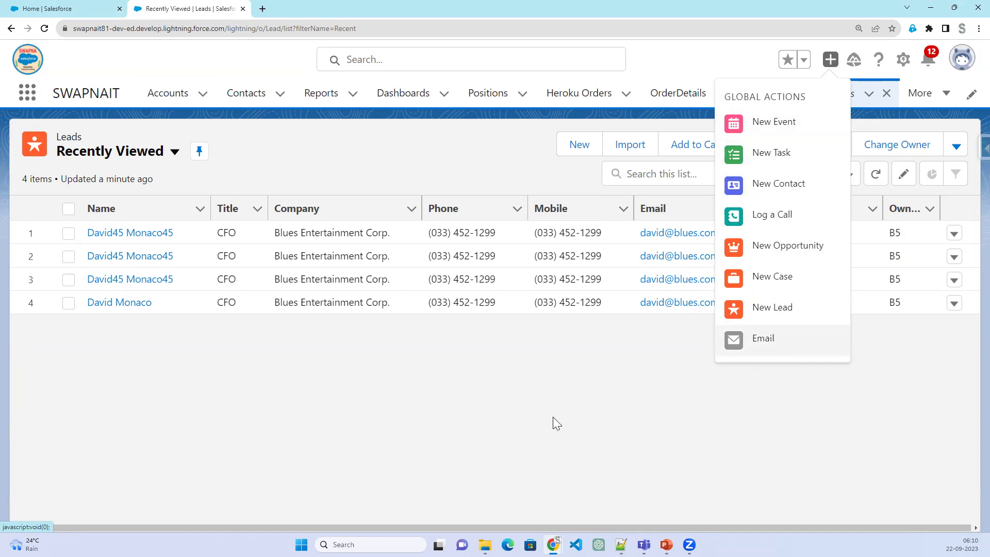
{"action": "left_click", "coordinate": [506, 397]}
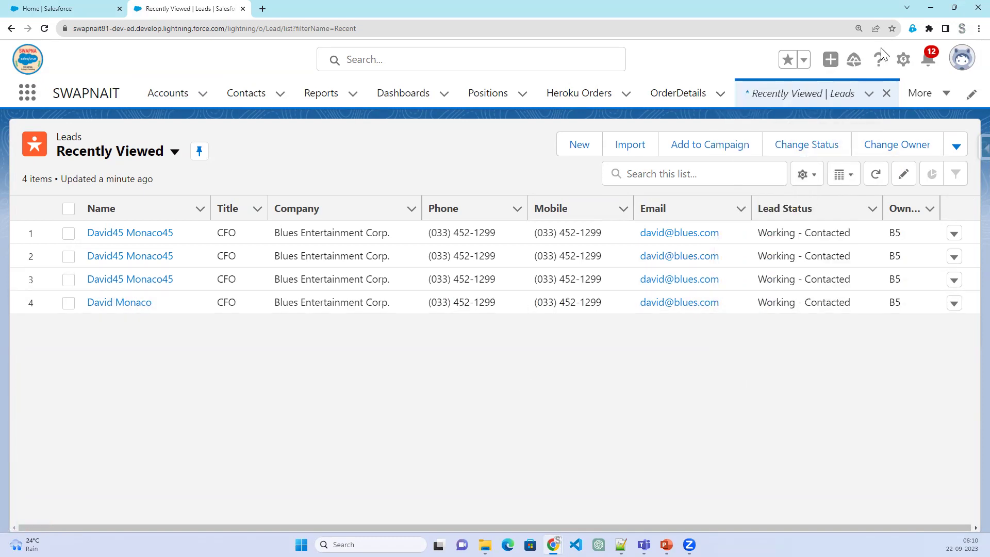
{"action": "left_click", "coordinate": [831, 61]}
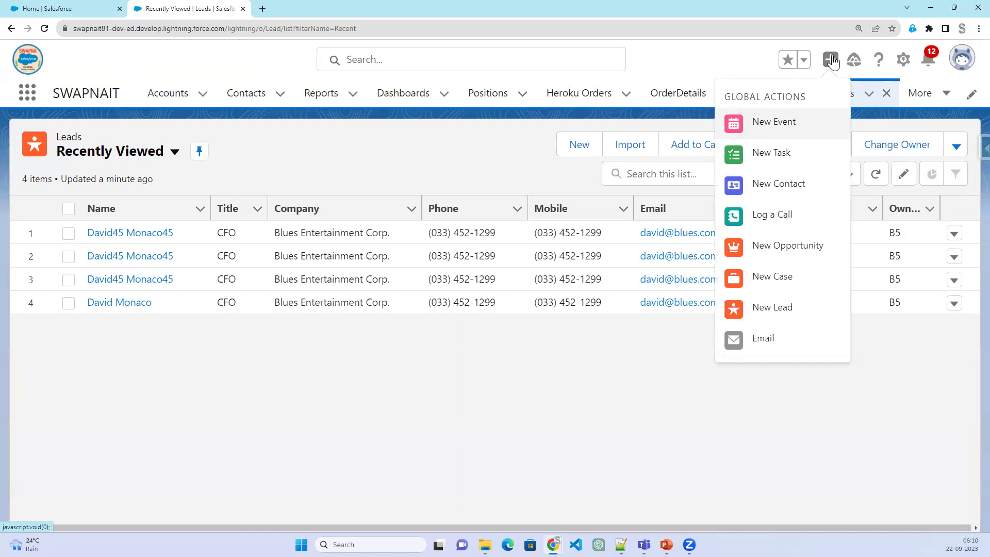
{"action": "left_click", "coordinate": [750, 217]}
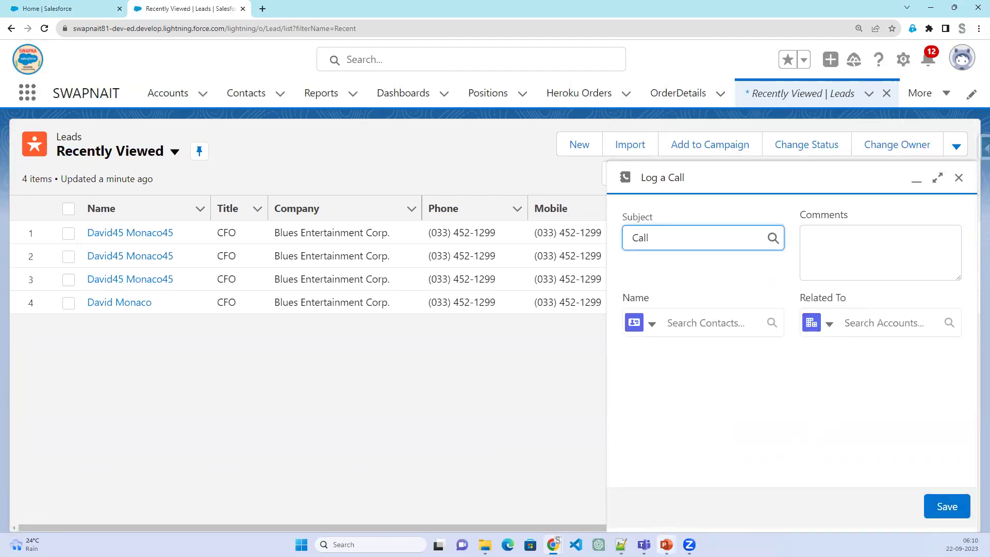
- Switch to the Global Actions slide show in PowerPoint and advance to slide 2
{"action": "mouse_move", "coordinate": [667, 544]}
{"action": "left_click", "coordinate": [583, 505]}
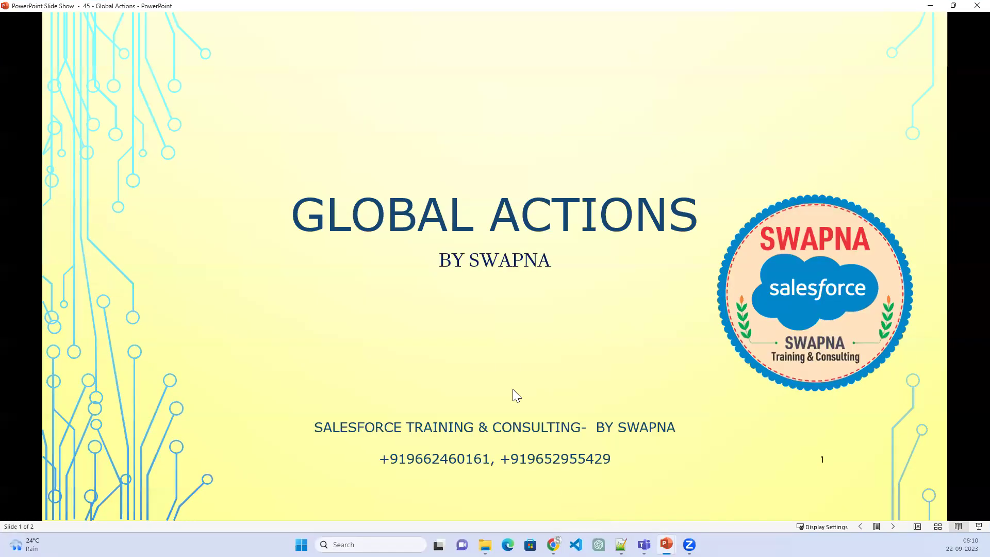
{"action": "left_click", "coordinate": [521, 365]}
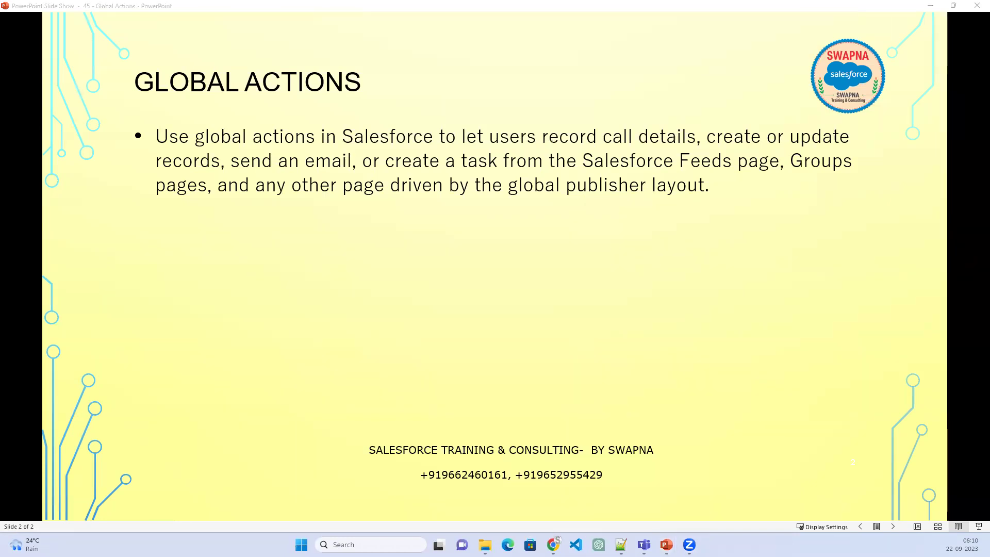
- Circle "global publisher layout" and underline the slide title in red ink, and erase the annotations
{"action": "mouse_move", "coordinate": [578, 203]}
{"action": "left_mouse_down"}
{"action": "mouse_move", "coordinate": [718, 199]}
{"action": "mouse_move", "coordinate": [722, 178]}
{"action": "mouse_move", "coordinate": [635, 166]}
{"action": "mouse_move", "coordinate": [516, 172]}
{"action": "mouse_move", "coordinate": [506, 201]}
{"action": "left_mouse_up"}
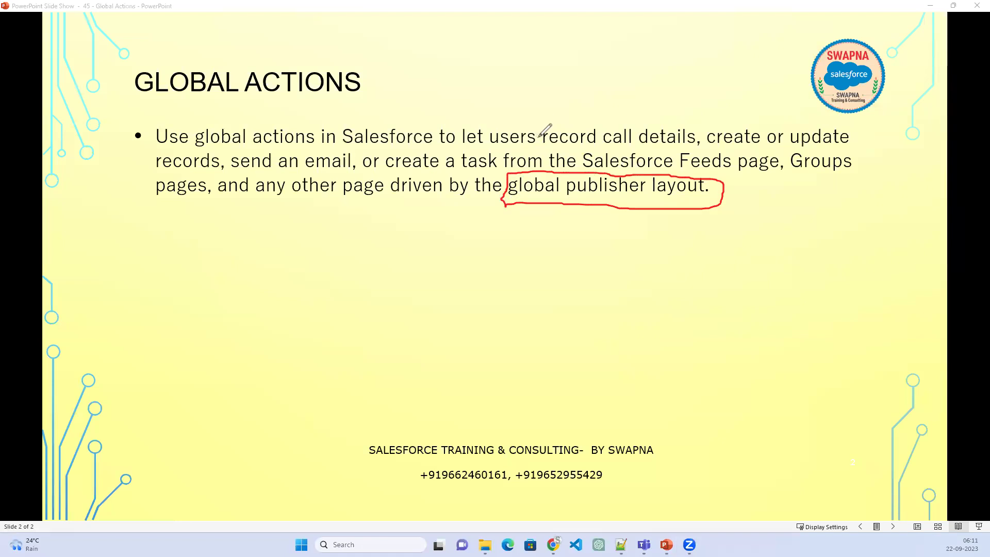
{"action": "left_click_drag", "start_coordinate": [262, 97], "coordinate": [364, 96]}
{"action": "key", "text": "e"}
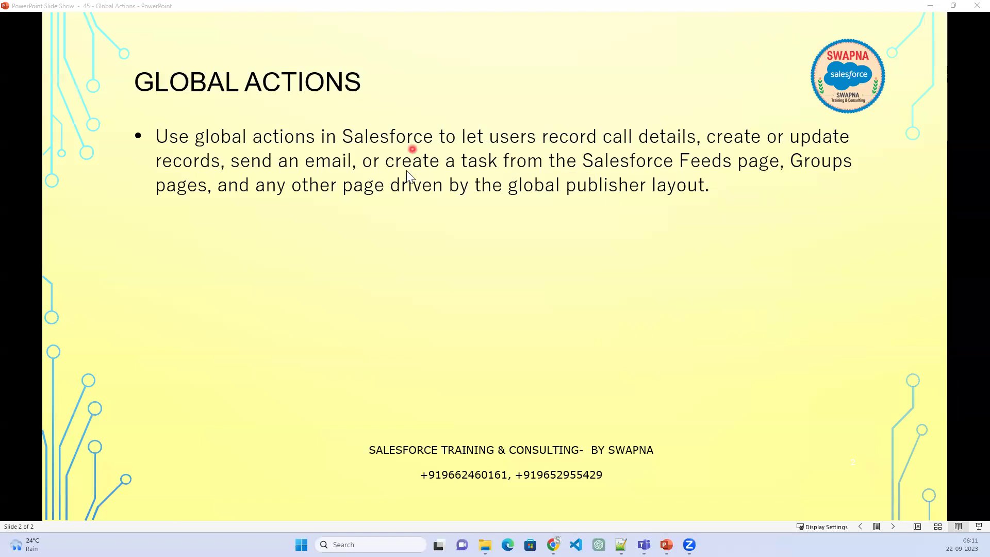
- Switch from the slide show to Salesforce Setup, search the setup pages for "Glob", and open Global Actions
{"action": "left_click", "coordinate": [930, 6]}
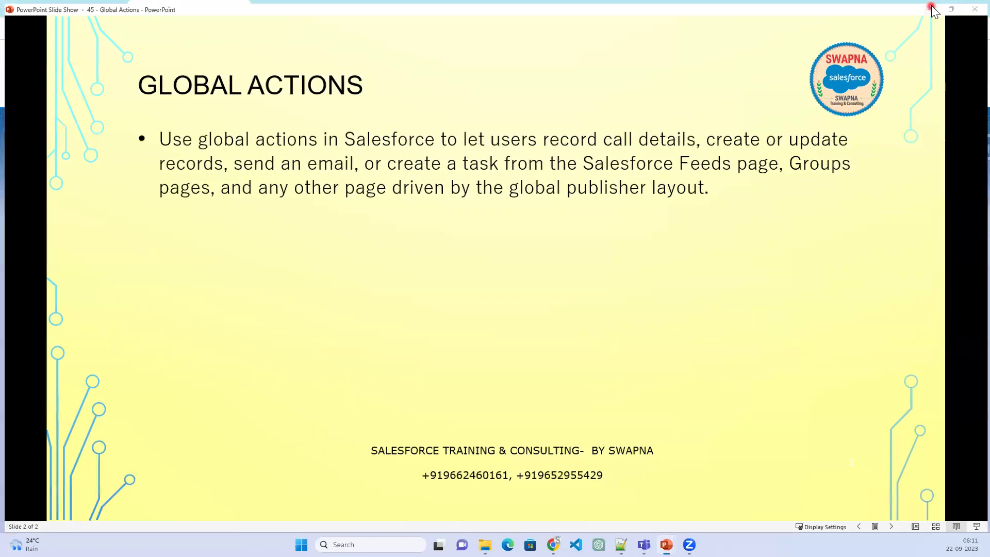
{"action": "left_click", "coordinate": [76, 9]}
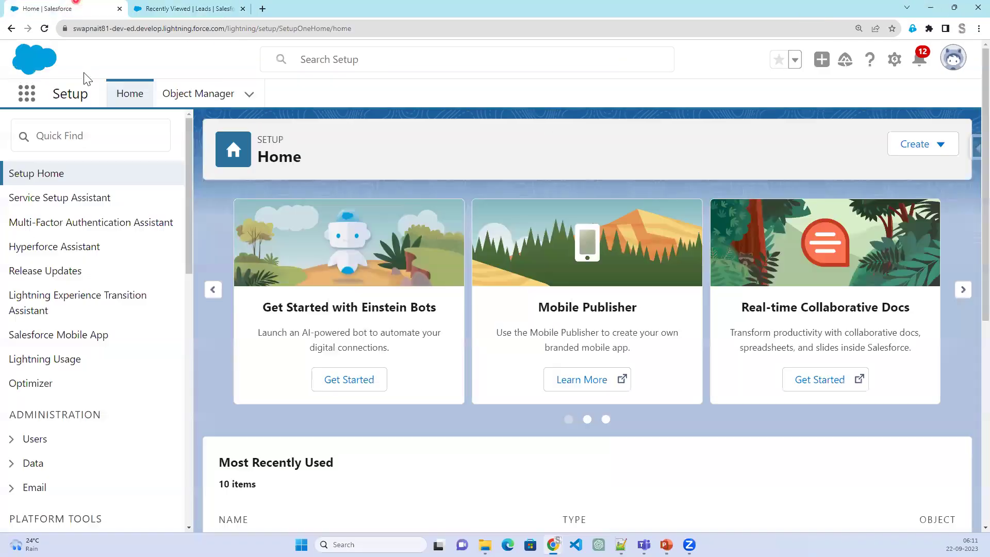
{"action": "left_click", "coordinate": [89, 135]}
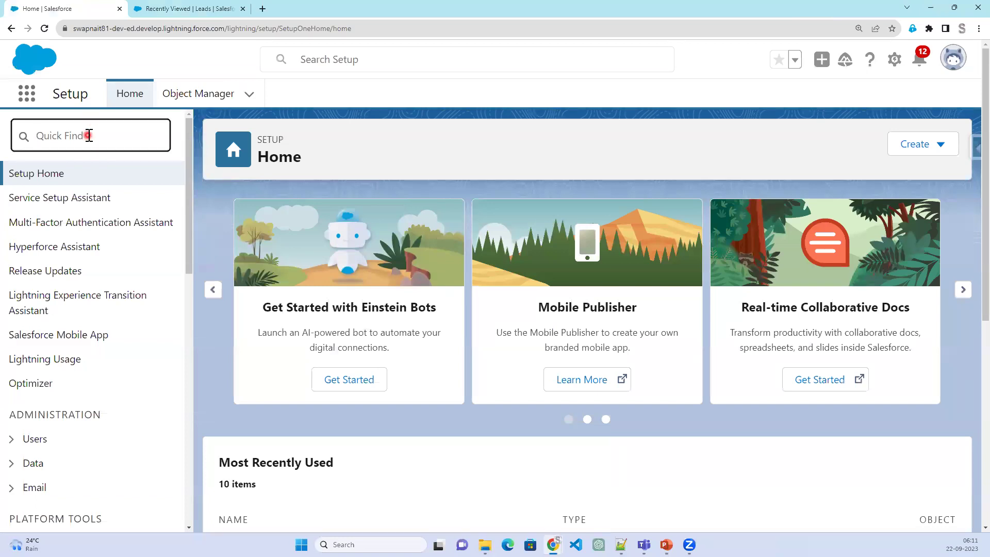
{"action": "type", "text": "Globl"}
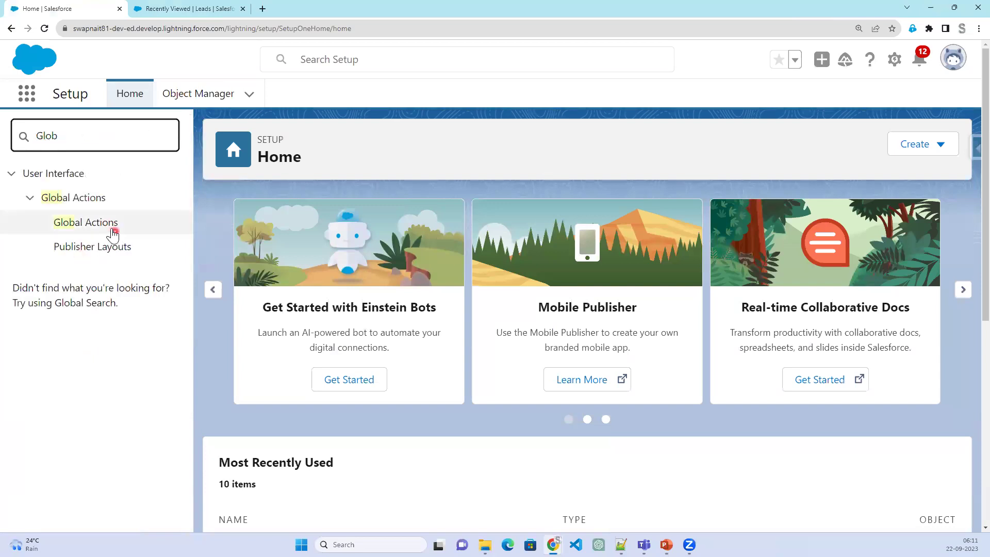
{"action": "left_click", "coordinate": [111, 227]}
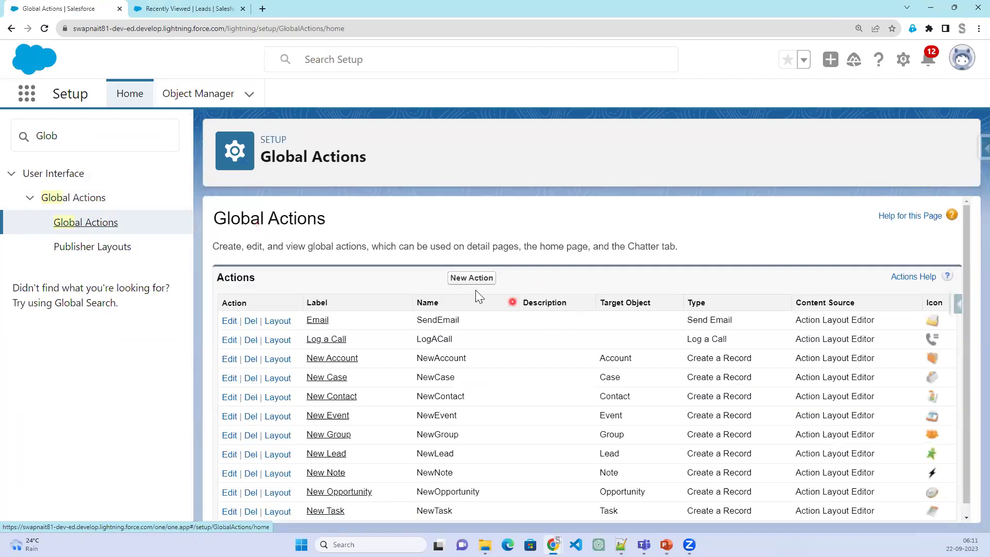
{"action": "left_click", "coordinate": [472, 279]}
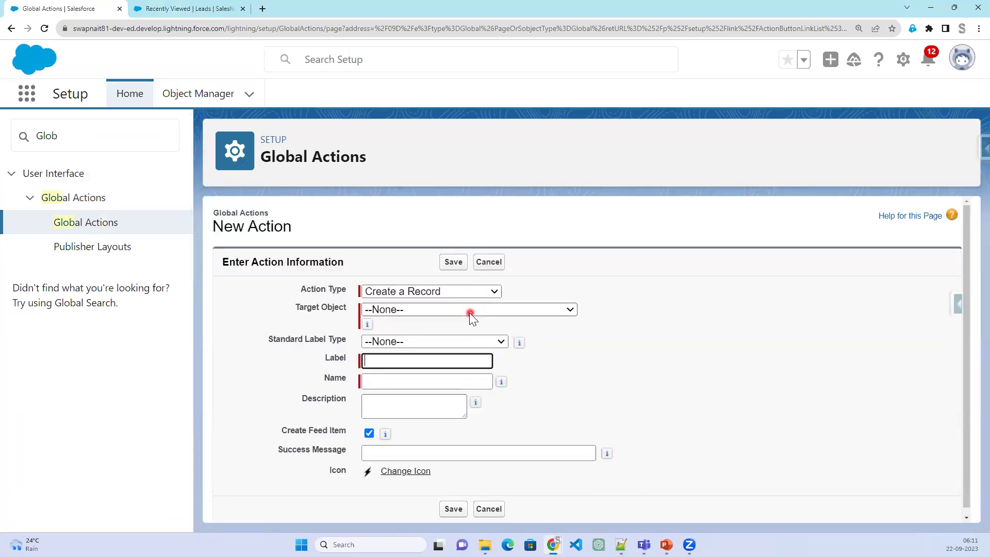
{"action": "left_click", "coordinate": [463, 305]}
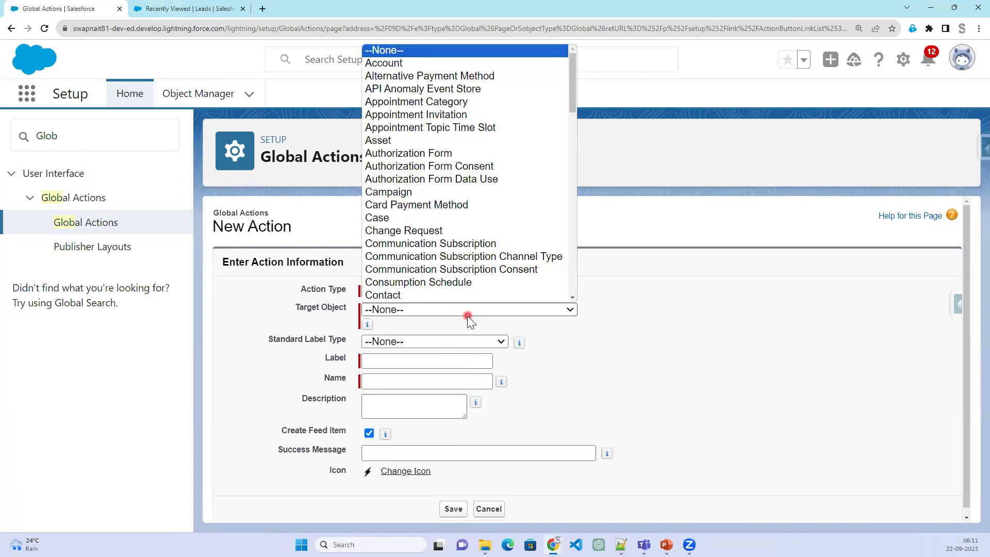
{"action": "scroll", "coordinate": [419, 228], "scroll_direction": "down", "scroll_amount": 10}
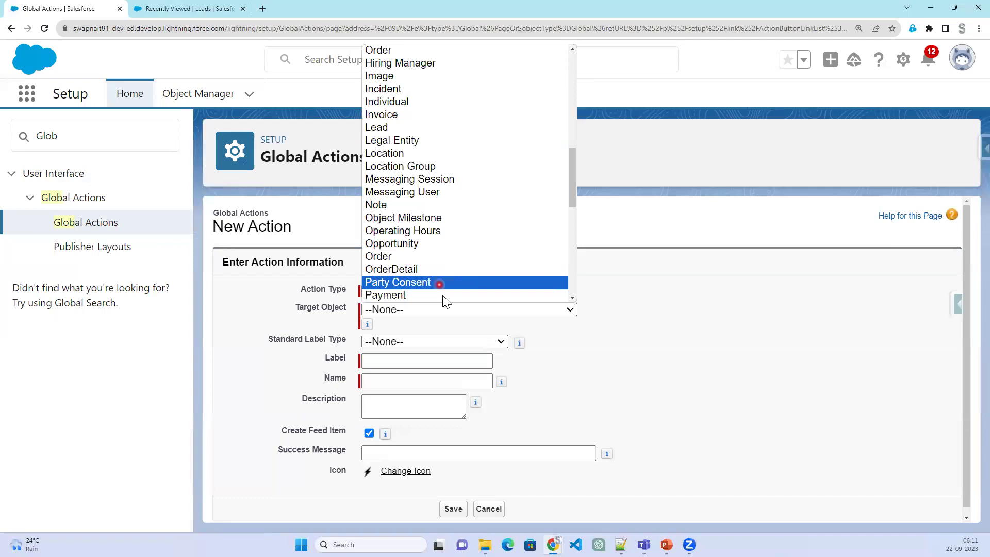
{"action": "scroll", "coordinate": [442, 288], "scroll_direction": "down", "scroll_amount": 3}
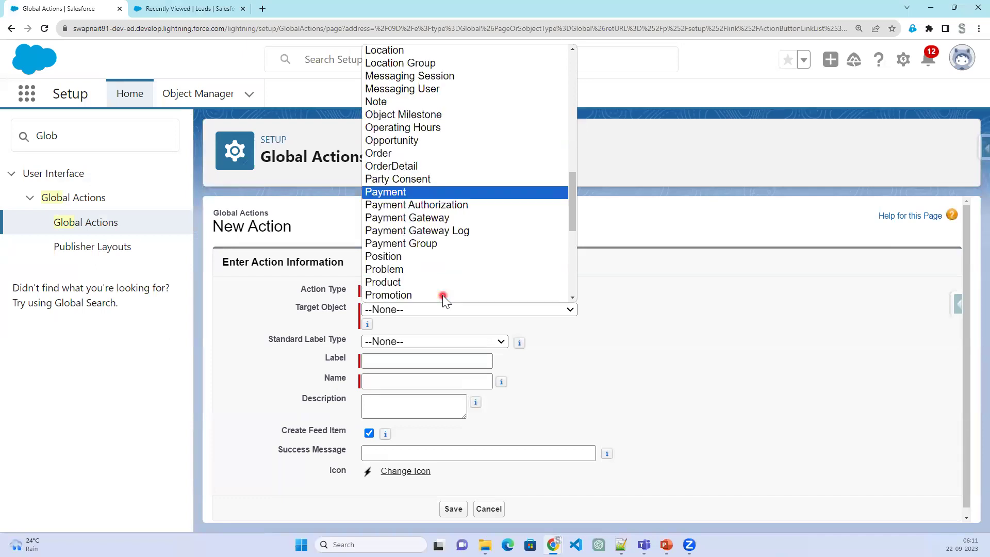
{"action": "left_click", "coordinate": [415, 256]}
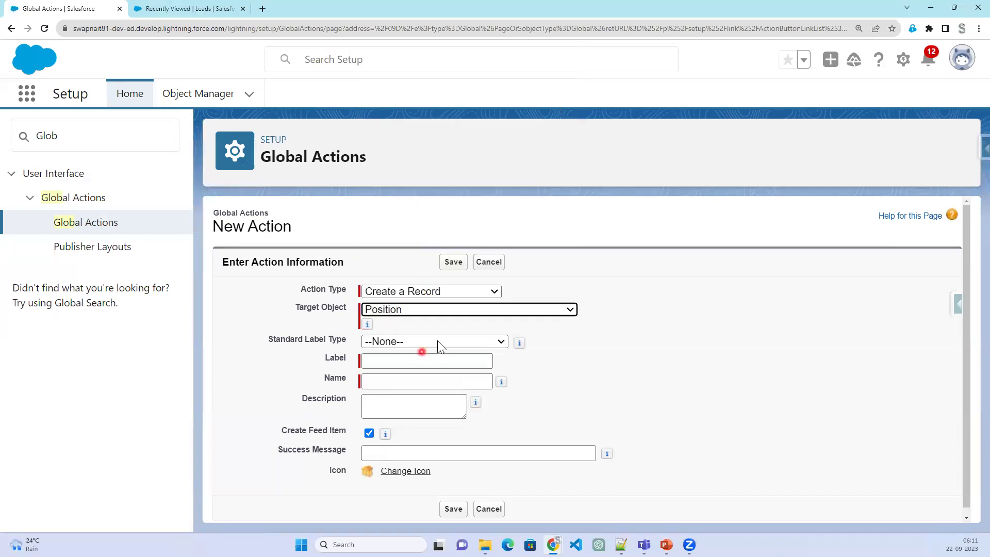
{"action": "left_click", "coordinate": [496, 272]}
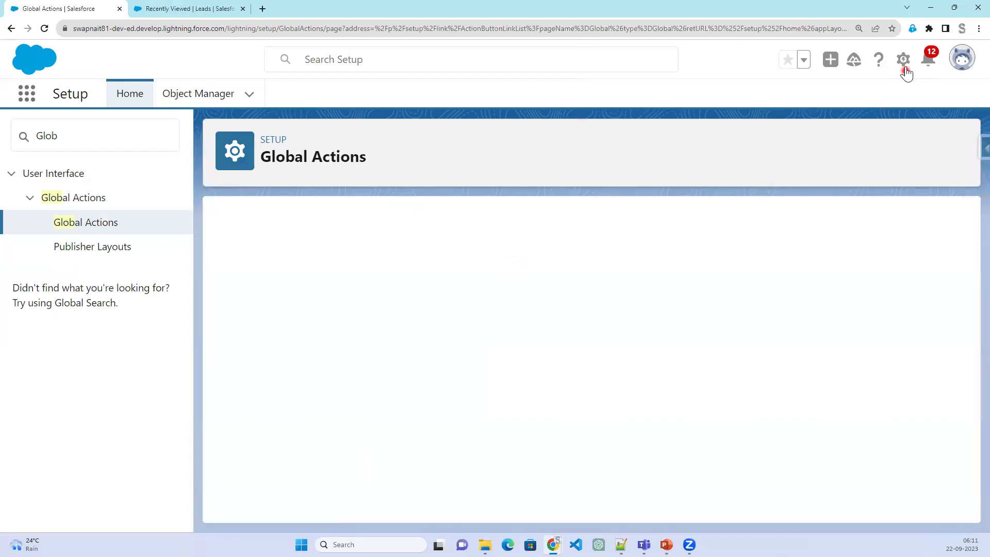
- Open the New Lead global action, compare it with its entry in the Global Actions list, and close the form without saving
{"action": "left_click", "coordinate": [829, 60]}
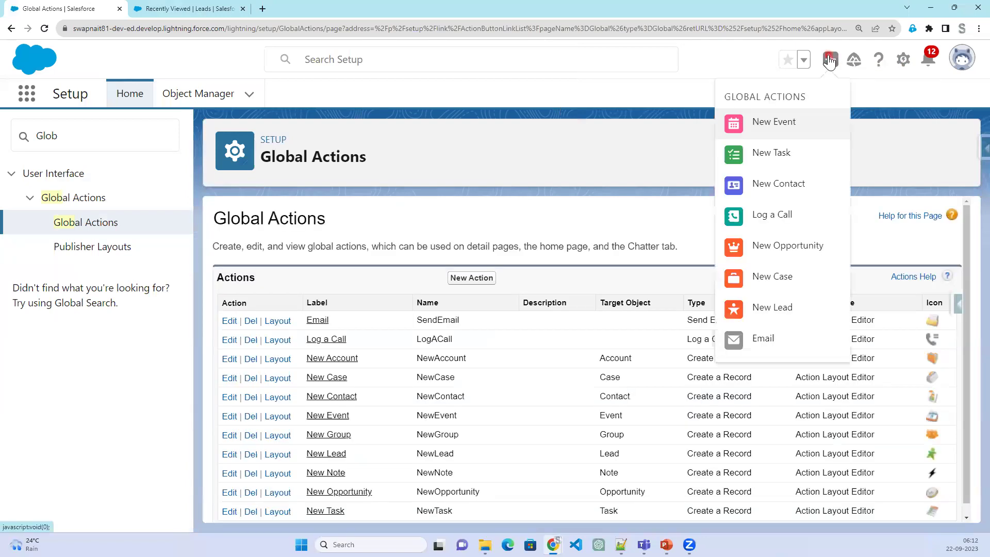
{"action": "left_click", "coordinate": [768, 308]}
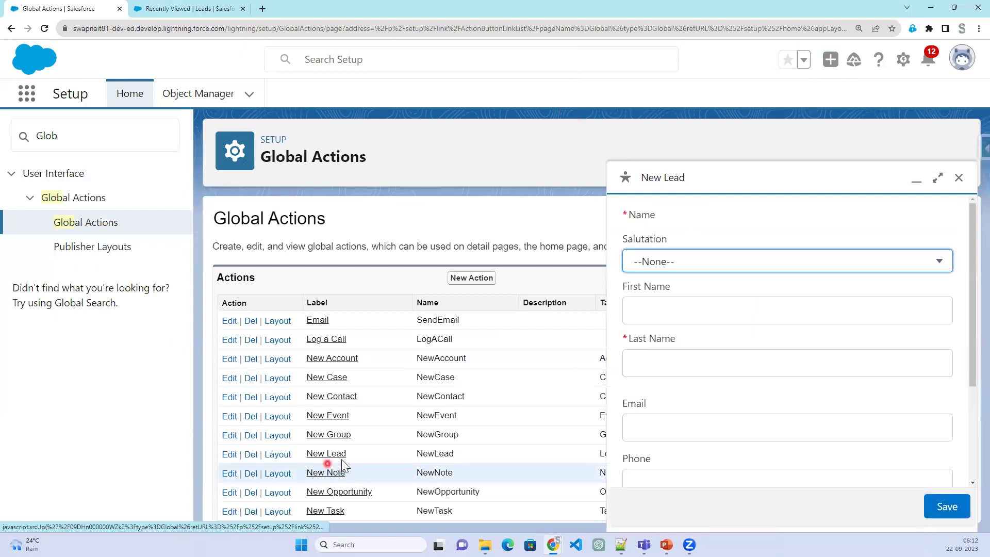
{"action": "left_click_drag", "start_coordinate": [362, 460], "coordinate": [305, 454]}
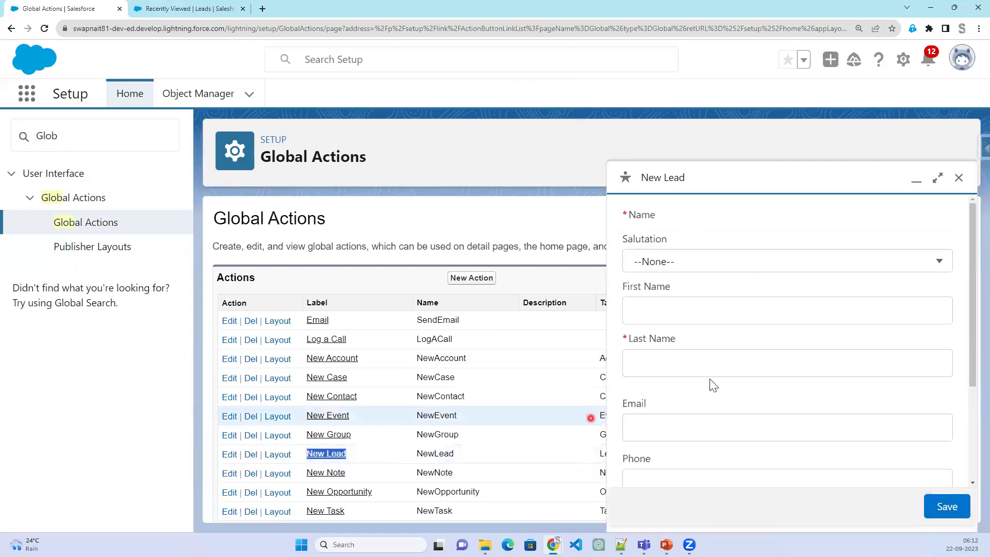
{"action": "scroll", "coordinate": [741, 373], "scroll_direction": "down", "scroll_amount": 3}
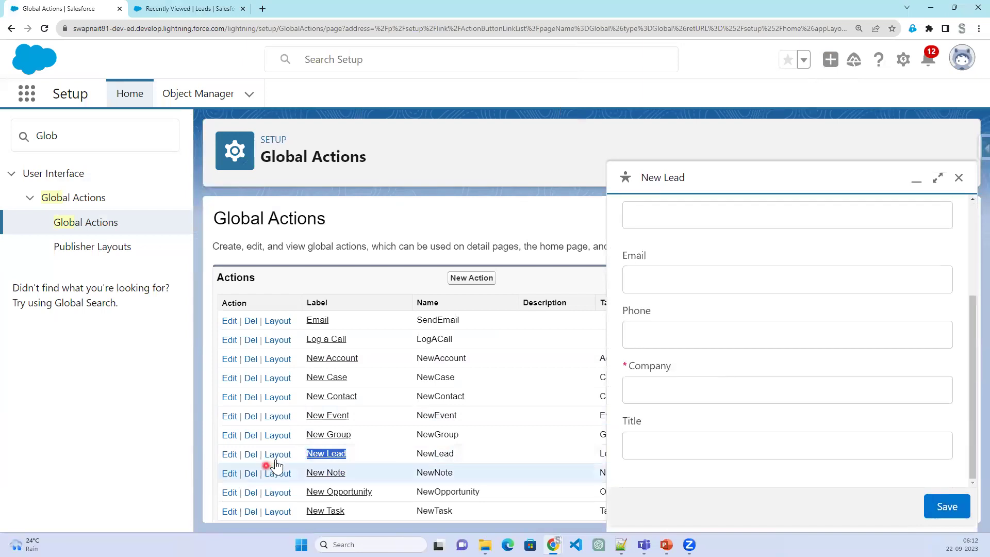
{"action": "left_click", "coordinate": [959, 176]}
- Start a new global action with the Create a Record action type and Position as the target object
{"action": "left_click", "coordinate": [465, 277]}
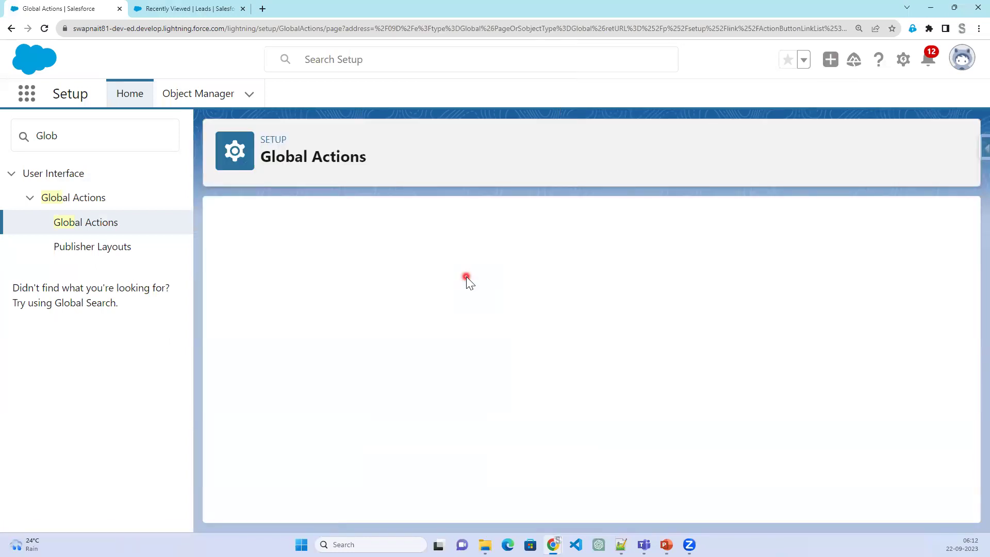
{"action": "left_click", "coordinate": [458, 290]}
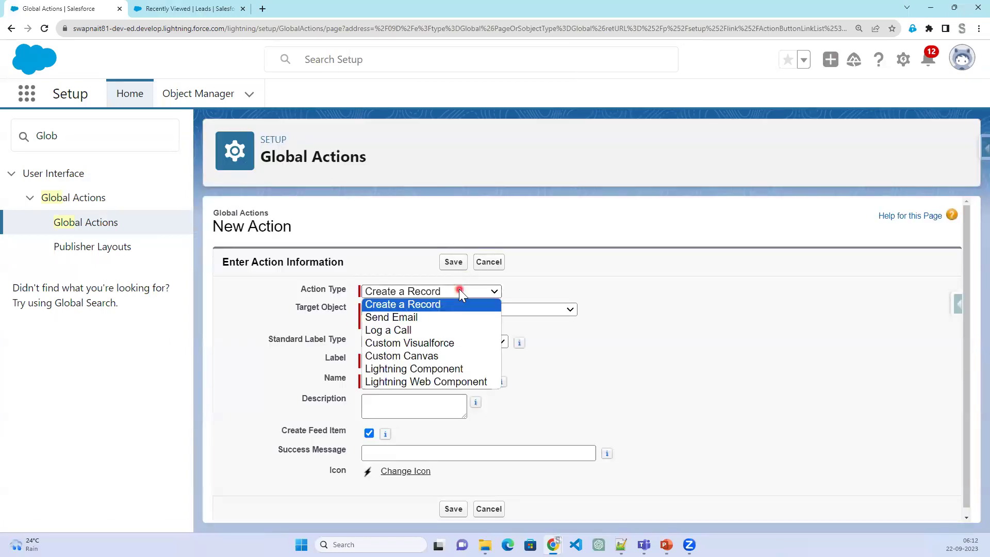
{"action": "left_click", "coordinate": [571, 335]}
{"action": "left_click", "coordinate": [526, 312]}
{"action": "scroll", "coordinate": [534, 266], "scroll_direction": "down", "scroll_amount": 9}
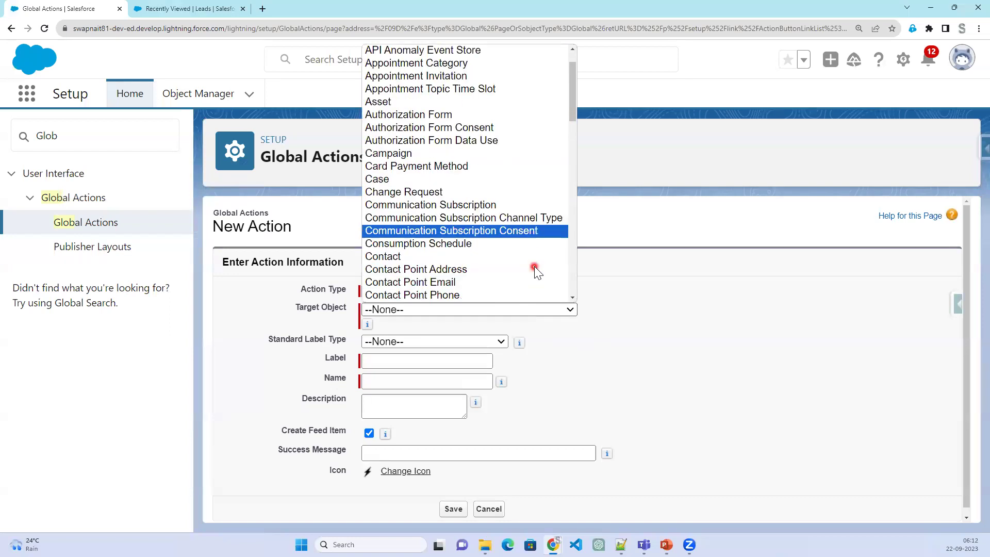
{"action": "scroll", "coordinate": [482, 274], "scroll_direction": "down", "scroll_amount": 5}
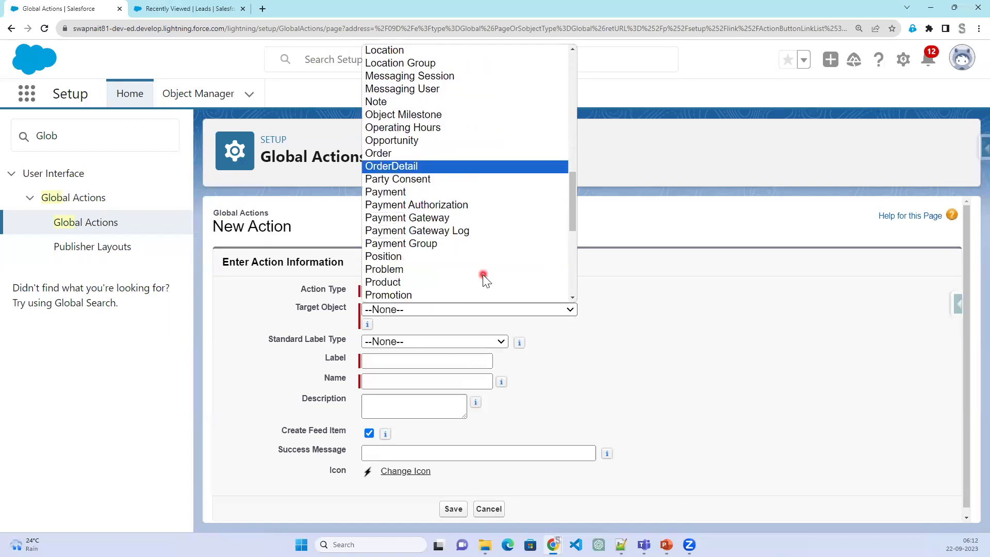
{"action": "left_click", "coordinate": [449, 257]}
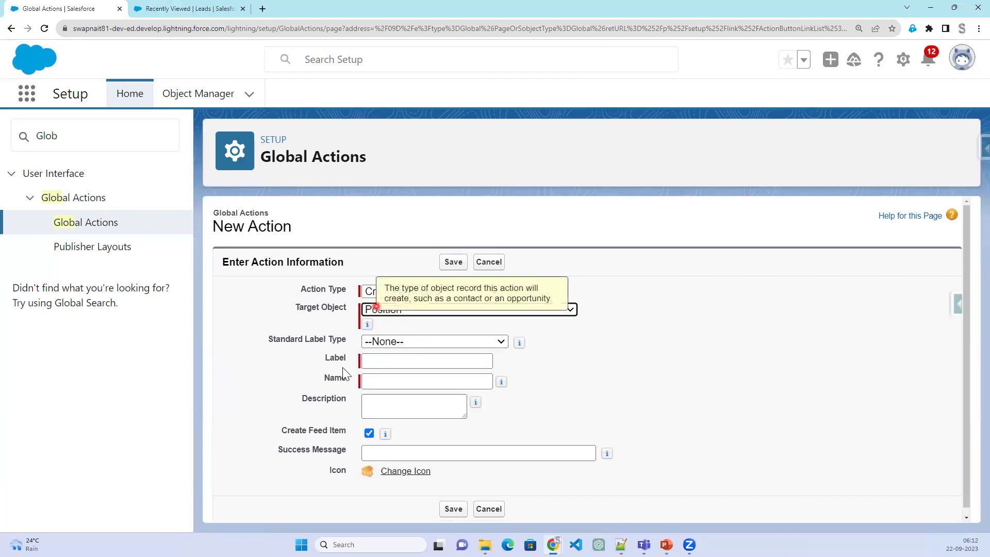
- Keep the standard label type at None, label the action New Position with the name New_Position, and save it
{"action": "left_click", "coordinate": [403, 342]}
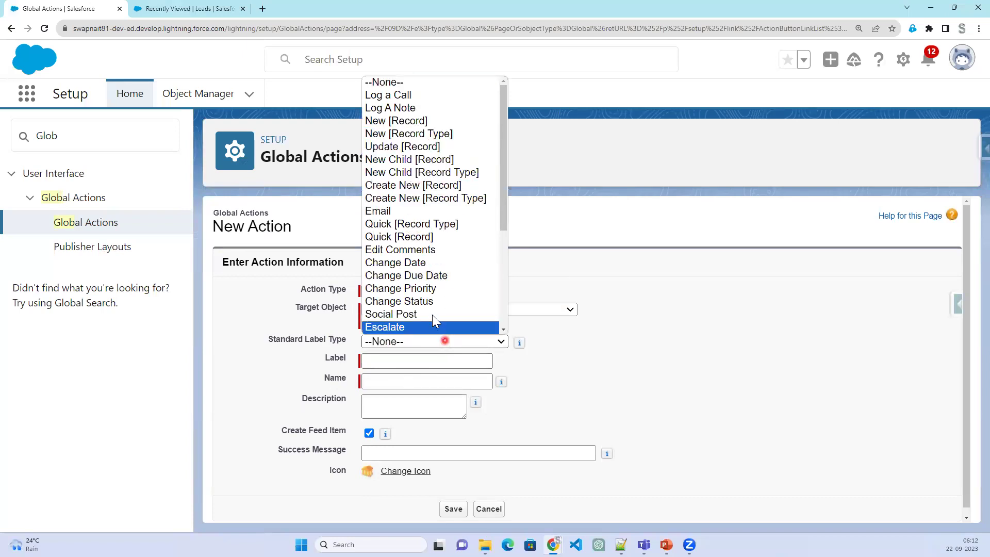
{"action": "scroll", "coordinate": [426, 326], "scroll_direction": "down", "scroll_amount": 2}
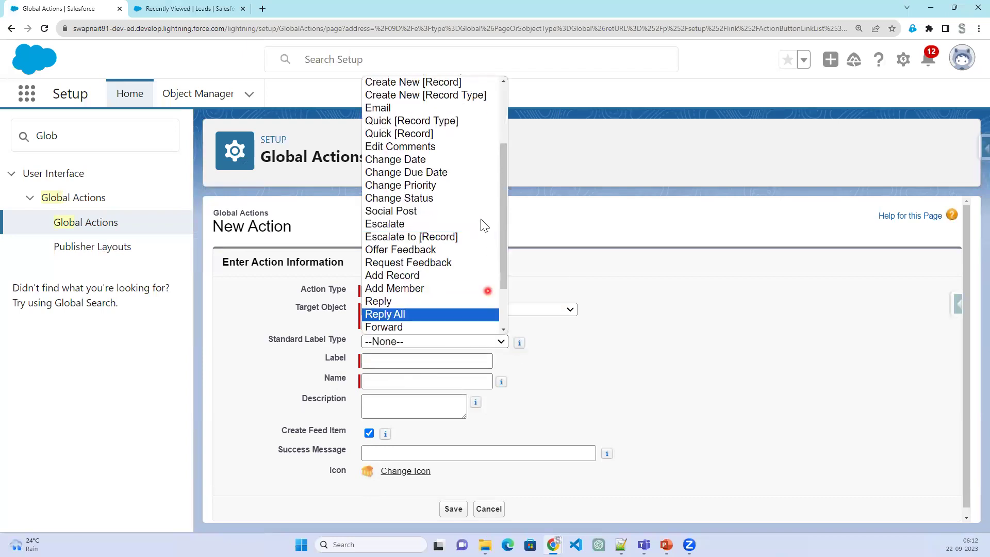
{"action": "left_click", "coordinate": [630, 381]}
{"action": "left_click", "coordinate": [405, 359]}
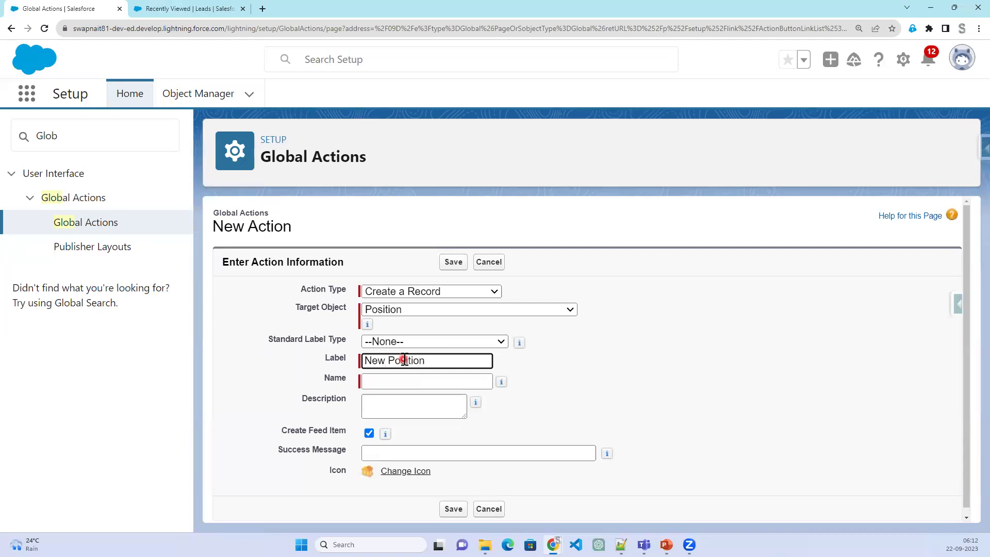
{"action": "key", "text": "Tab"}
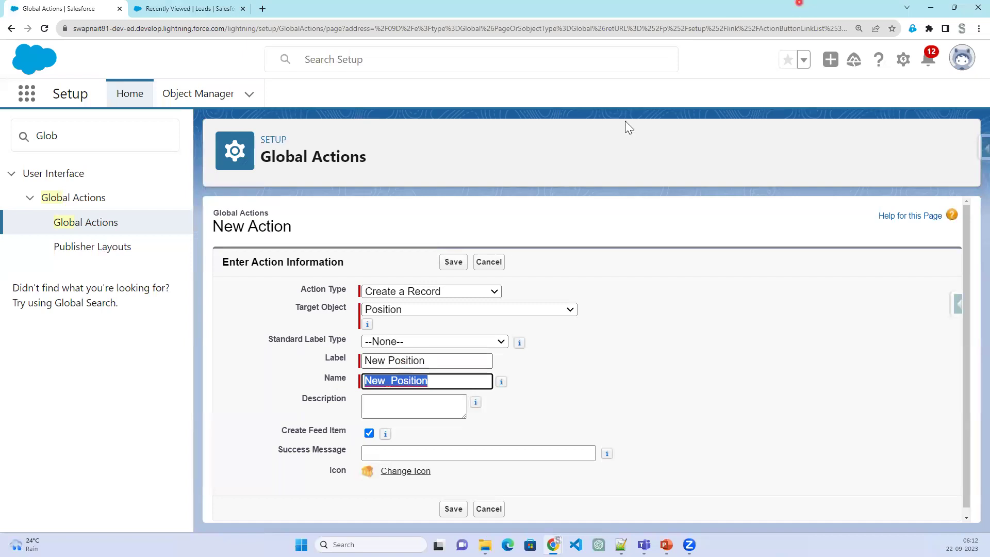
{"action": "left_click", "coordinate": [453, 263]}
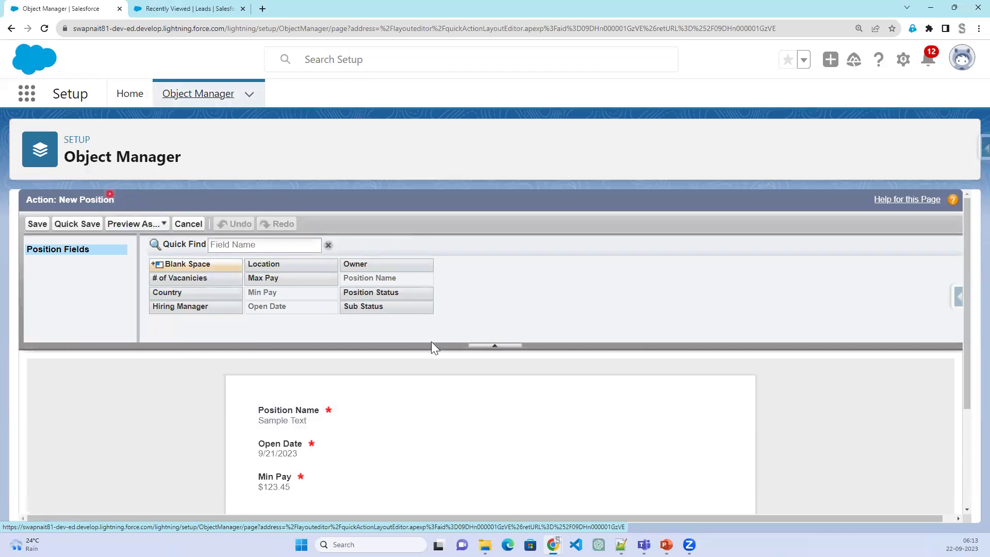
- Try the Open Date field in the second column of the action layout and return it below Position Name
{"action": "mouse_move", "coordinate": [432, 442]}
{"action": "mouse_move", "coordinate": [346, 430]}
{"action": "left_click", "coordinate": [313, 444]}
{"action": "left_click_drag", "start_coordinate": [313, 443], "coordinate": [574, 405]}
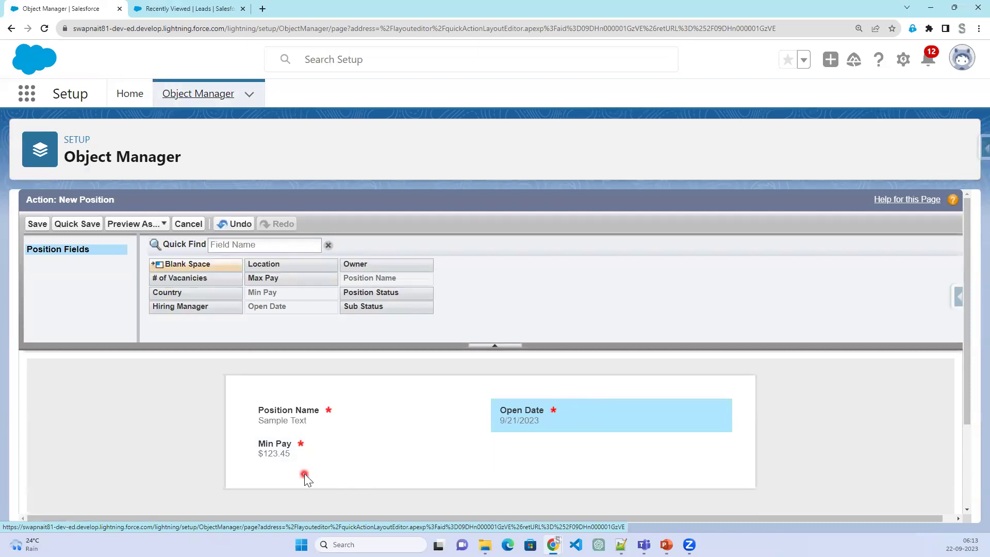
{"action": "left_click_drag", "start_coordinate": [564, 420], "coordinate": [326, 449]}
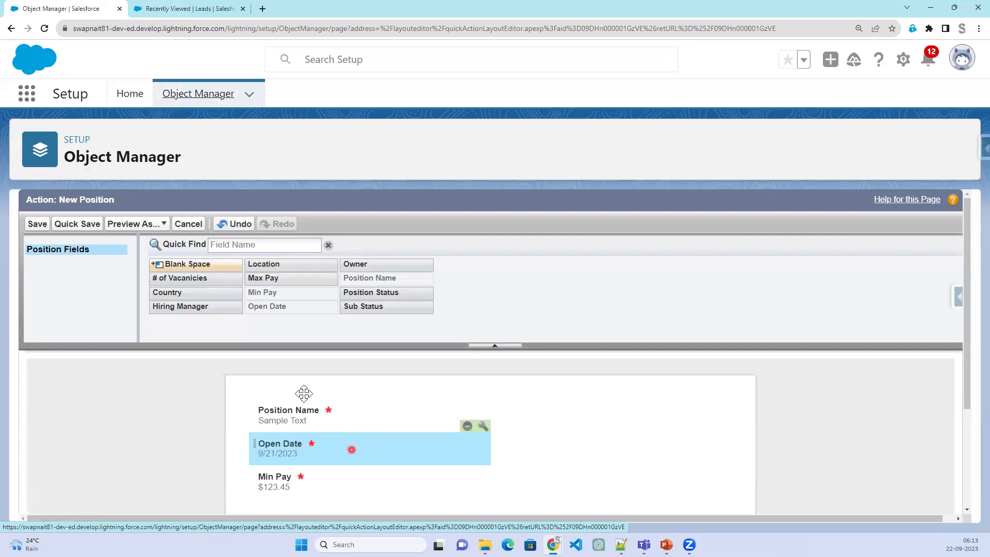
- Add Max Pay below Min Pay, # of Vacanicies below Position Name, and Position Status below Open Date, and save the action layout
{"action": "left_click_drag", "start_coordinate": [287, 280], "coordinate": [307, 494]}
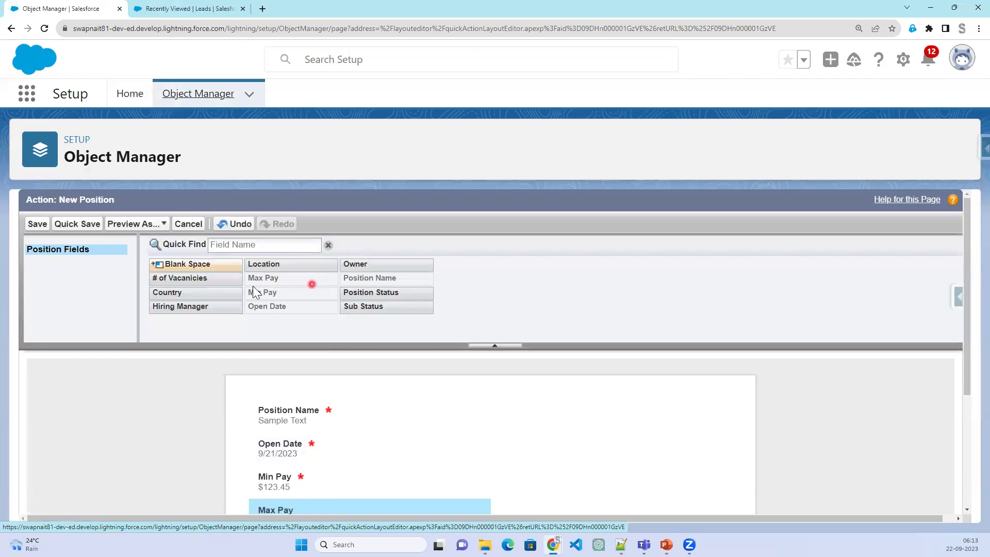
{"action": "left_click_drag", "start_coordinate": [201, 276], "coordinate": [313, 438]}
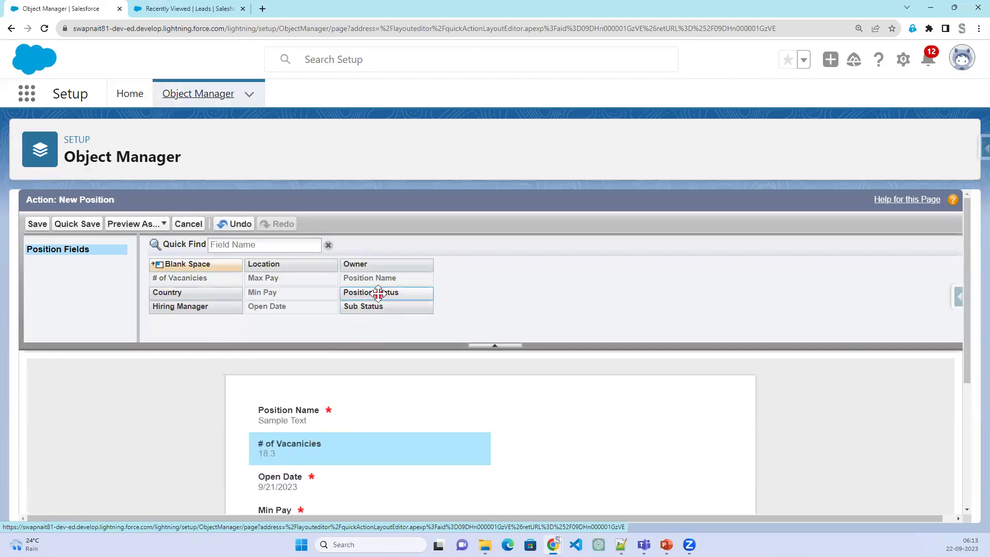
{"action": "left_click_drag", "start_coordinate": [376, 308], "coordinate": [325, 482]}
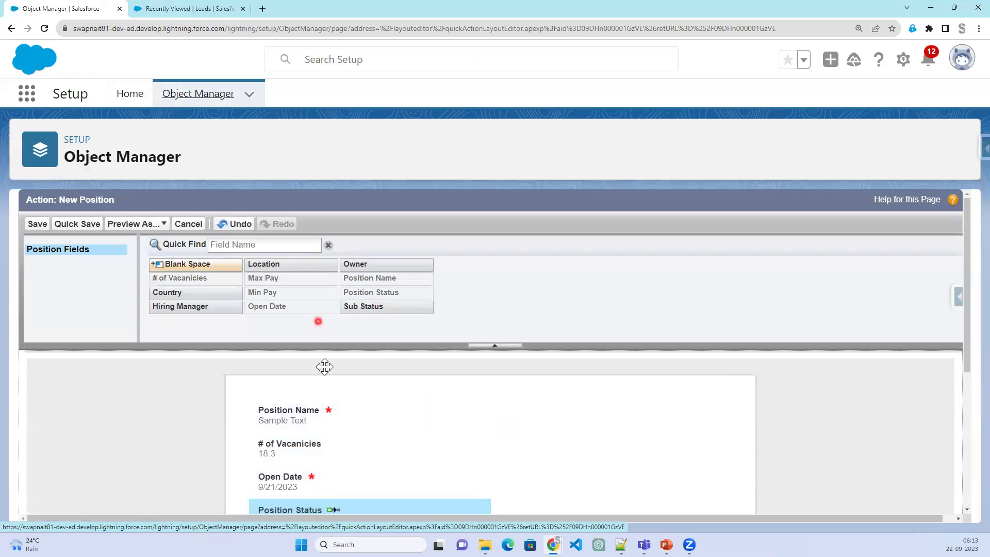
{"action": "scroll", "coordinate": [325, 367], "scroll_direction": "down", "scroll_amount": 3}
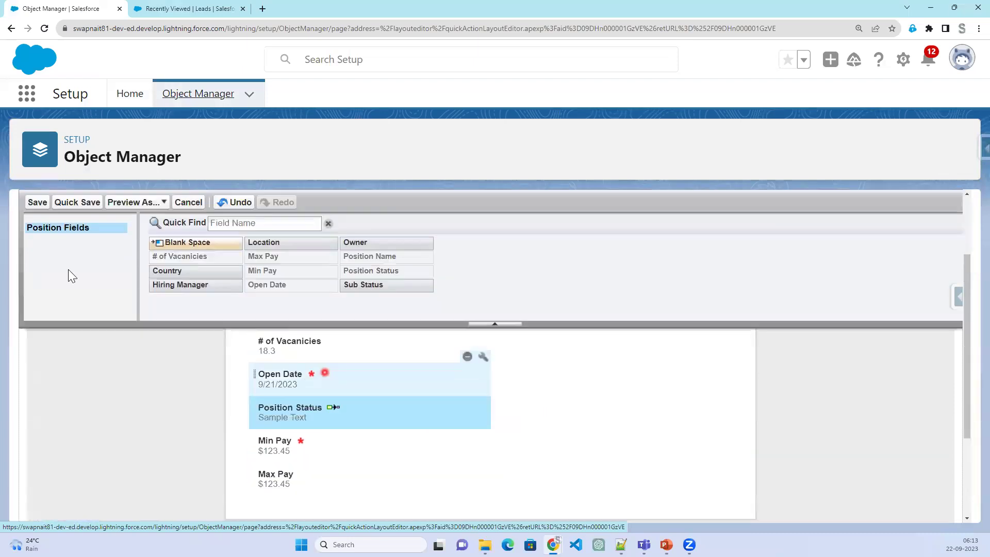
{"action": "left_click", "coordinate": [36, 203]}
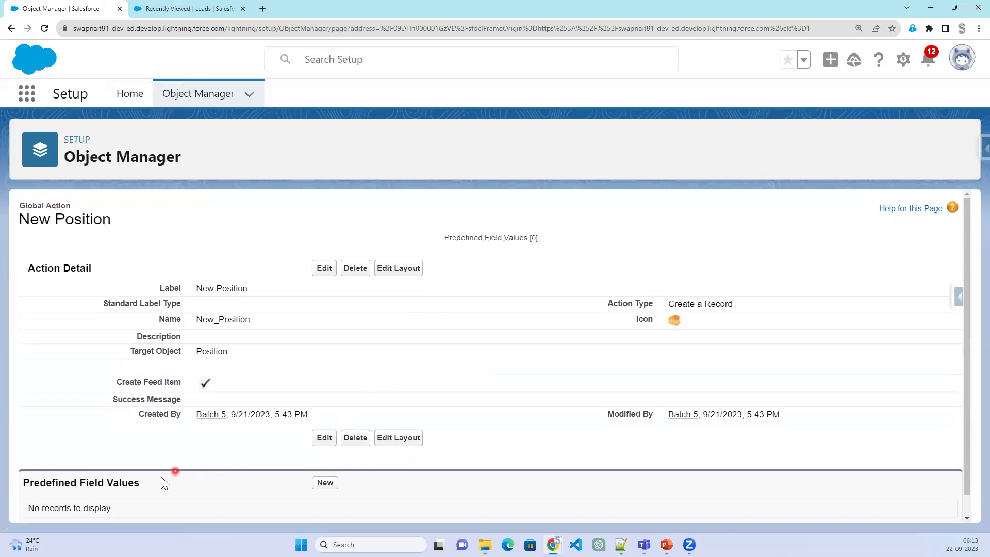
{"action": "left_click_drag", "start_coordinate": [153, 487], "coordinate": [14, 489]}
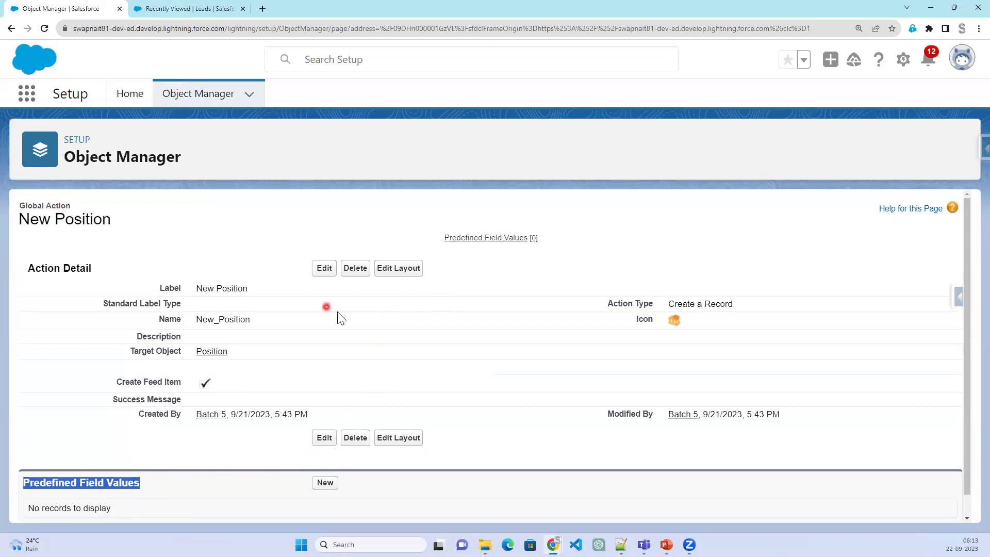
- Start a new predefined field value for the New Position action and try # of Vacanicies as its field
{"action": "scroll", "coordinate": [316, 371], "scroll_direction": "down", "scroll_amount": 1}
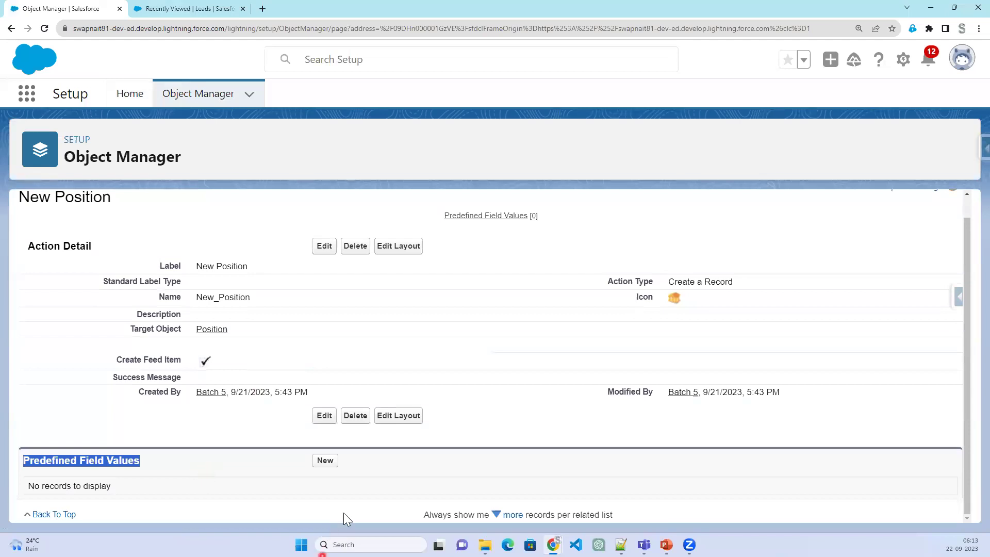
{"action": "left_click", "coordinate": [324, 461]}
{"action": "left_click", "coordinate": [251, 310]}
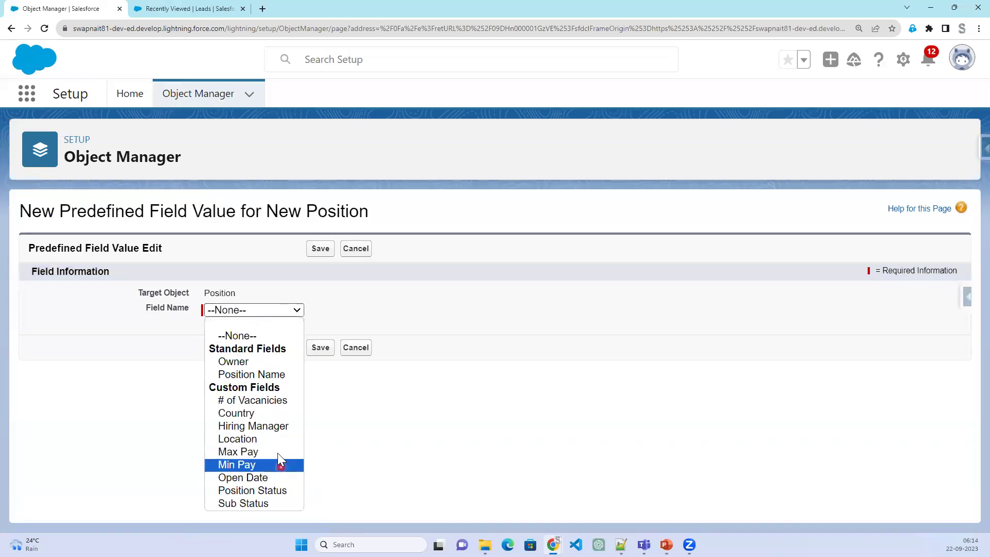
{"action": "left_click", "coordinate": [283, 407]}
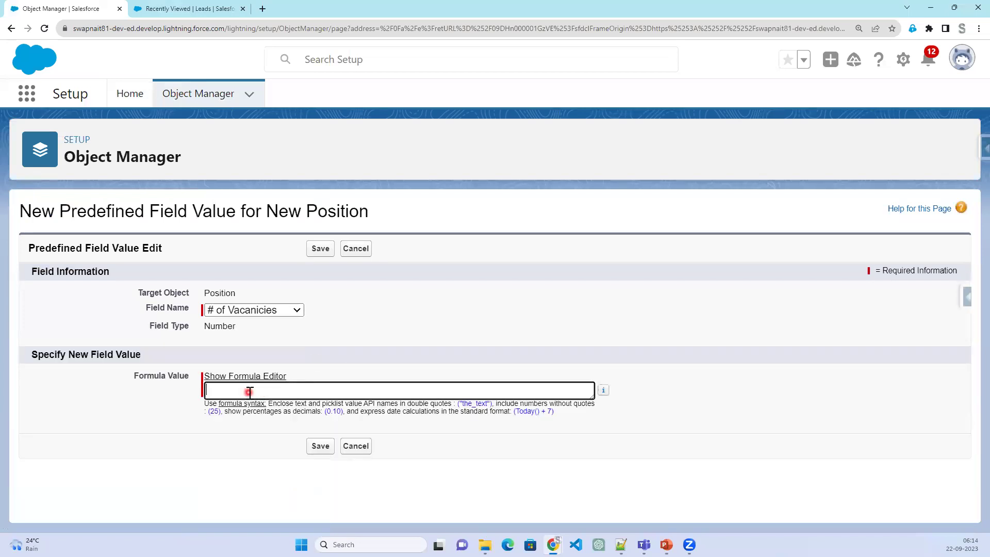
{"action": "left_click", "coordinate": [260, 390]}
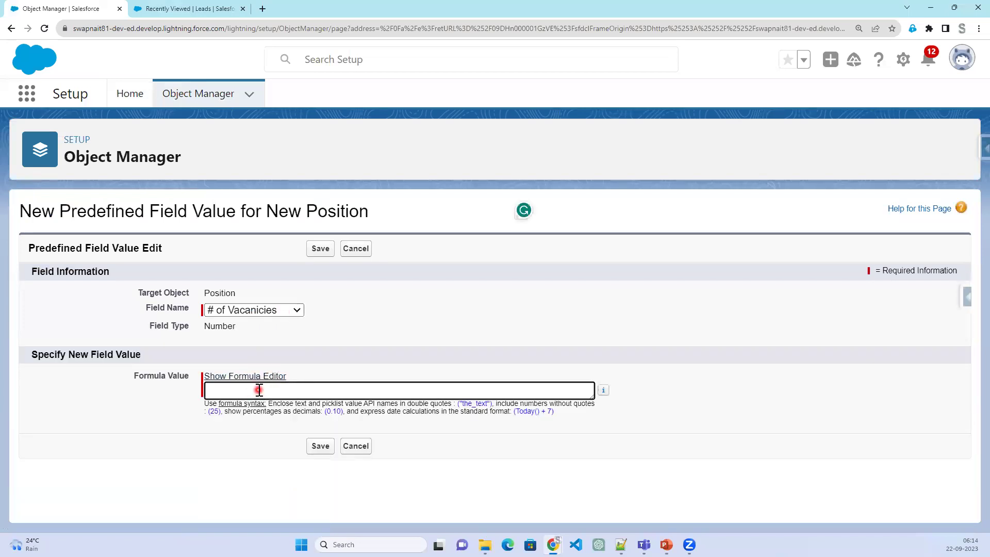
- Change the predefined field to Position Status, set its specific value to New, and save it
{"action": "left_click", "coordinate": [296, 311]}
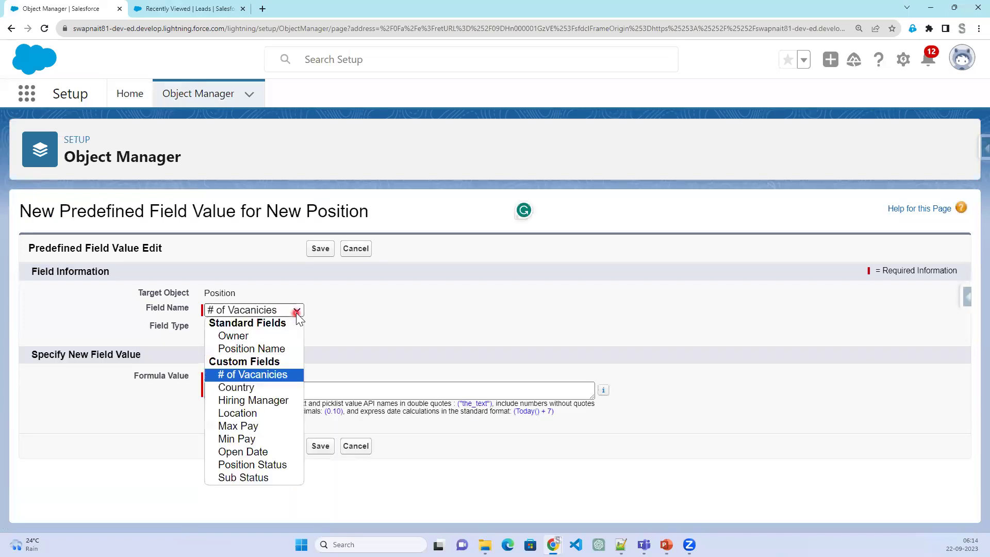
{"action": "left_click", "coordinate": [264, 465]}
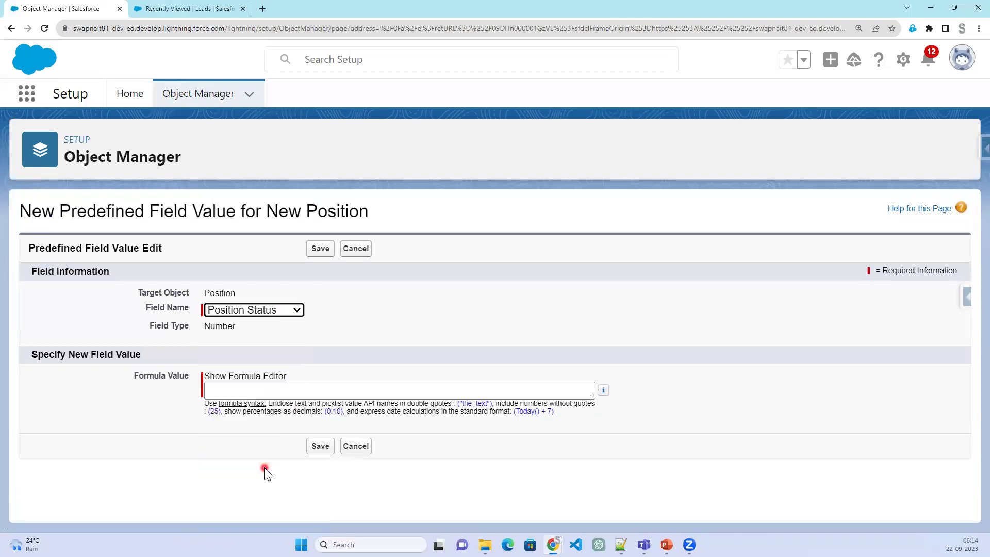
{"action": "left_click", "coordinate": [253, 379]}
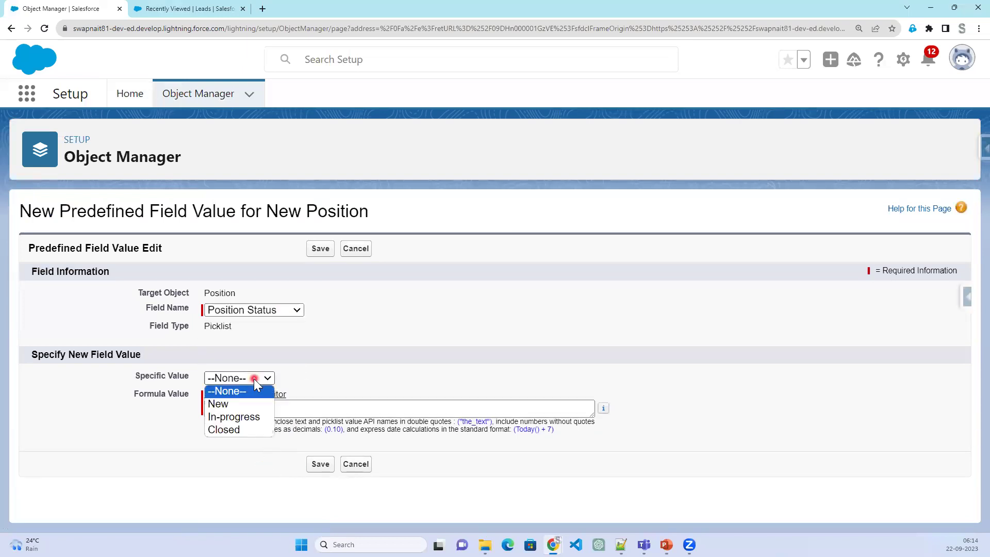
{"action": "left_click", "coordinate": [241, 407]}
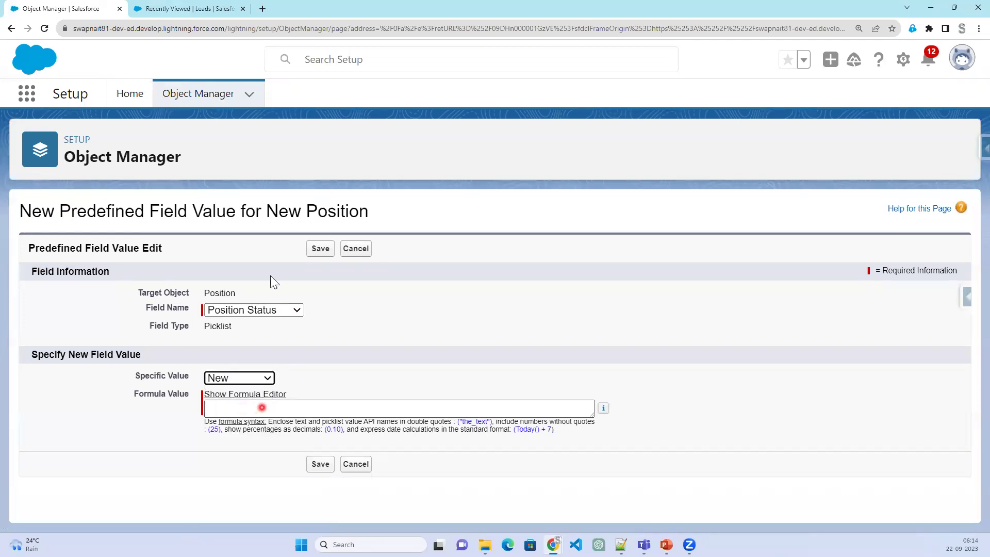
{"action": "left_click", "coordinate": [318, 253]}
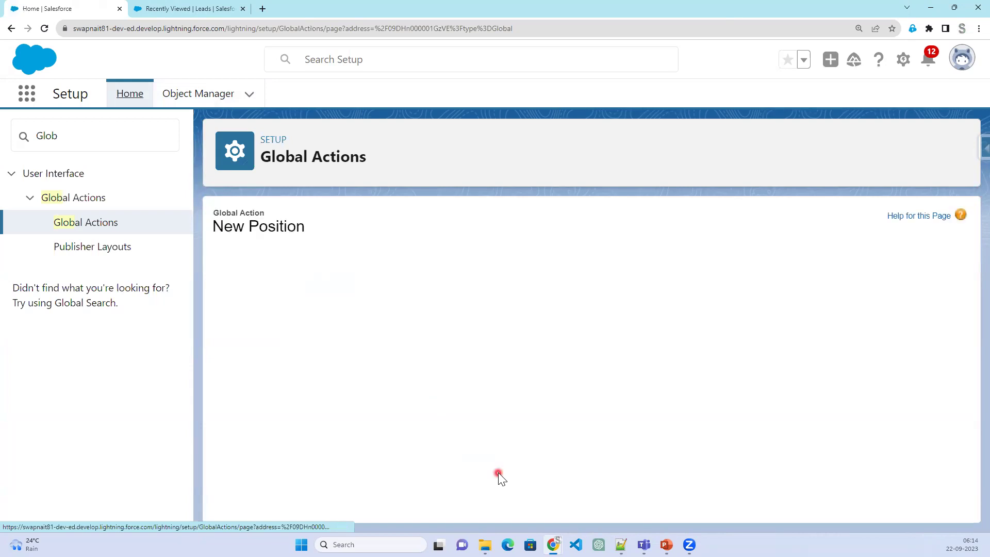
{"action": "scroll", "coordinate": [478, 480], "scroll_direction": "down", "scroll_amount": 1}
{"action": "scroll", "coordinate": [478, 480], "scroll_direction": "down", "scroll_amount": 1}
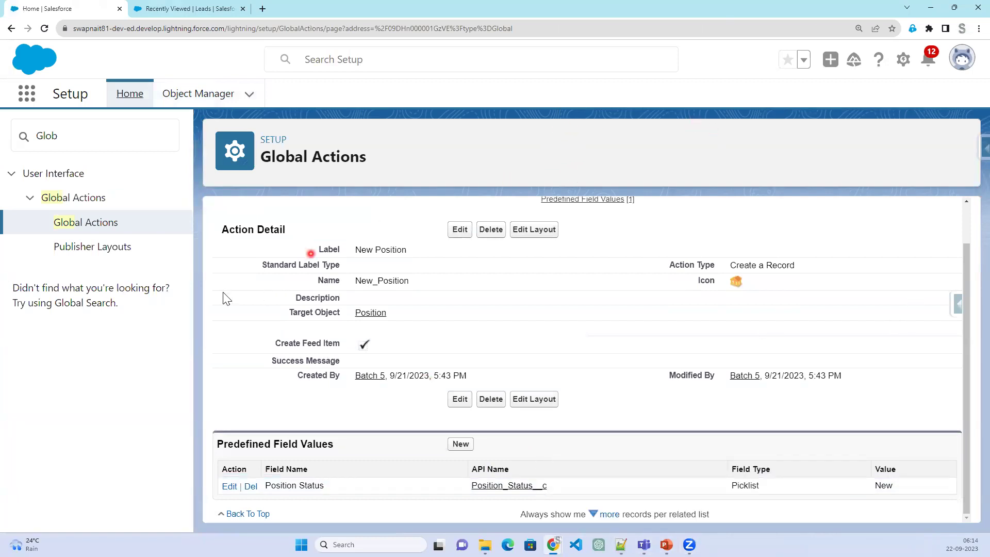
- Open the Global Layout publisher layout for editing
{"action": "left_click", "coordinate": [107, 245]}
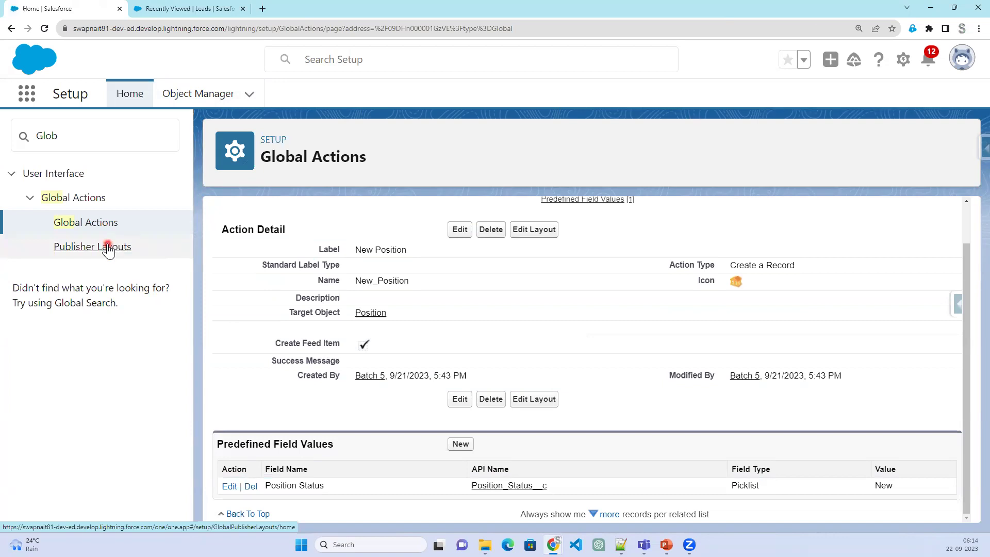
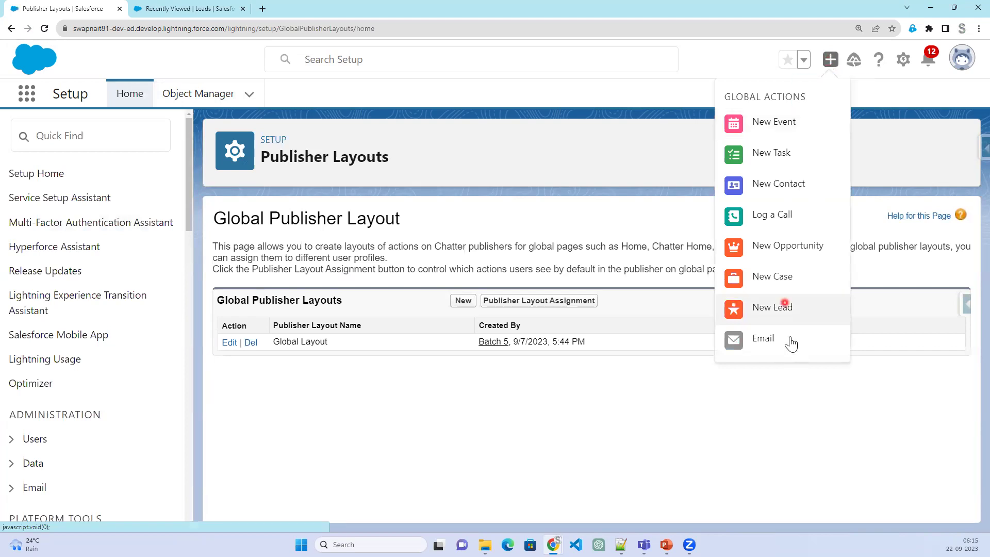
{"action": "left_click", "coordinate": [655, 101]}
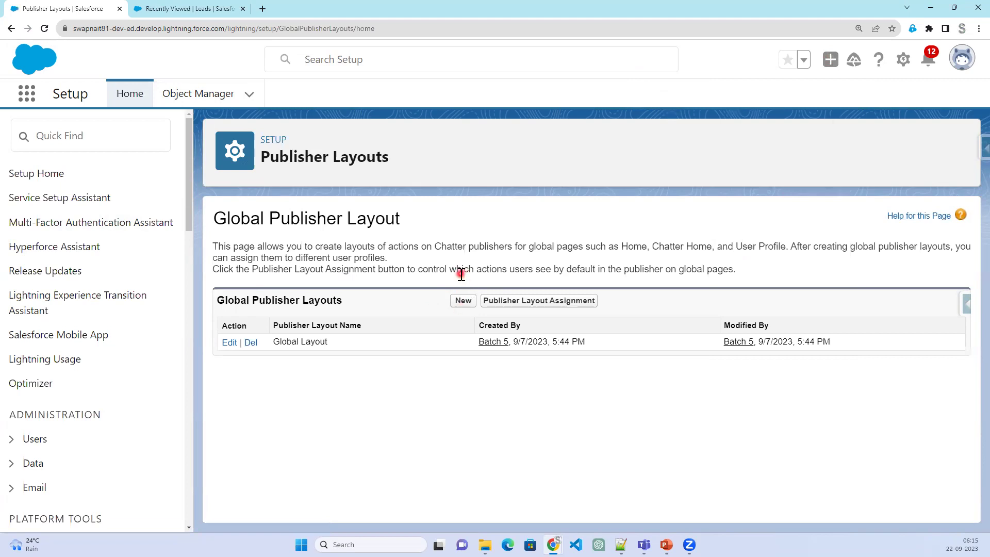
{"action": "left_click", "coordinate": [227, 346]}
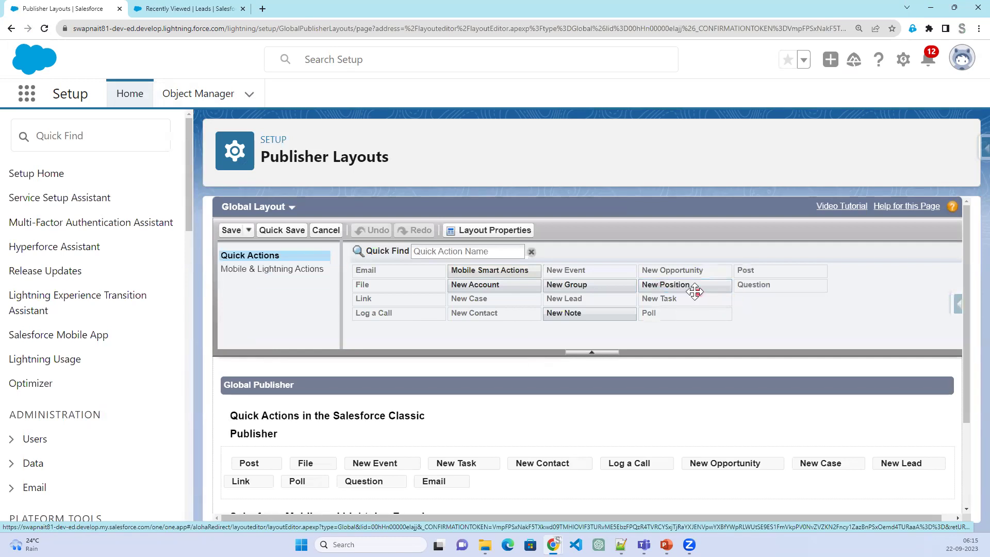
- Add New Position as the first action in both the Salesforce Classic Publisher and the Salesforce Mobile and Lightning Experience Actions sections
{"action": "scroll", "coordinate": [702, 417], "scroll_direction": "down", "scroll_amount": 1}
{"action": "scroll", "coordinate": [702, 416], "scroll_direction": "down", "scroll_amount": 2}
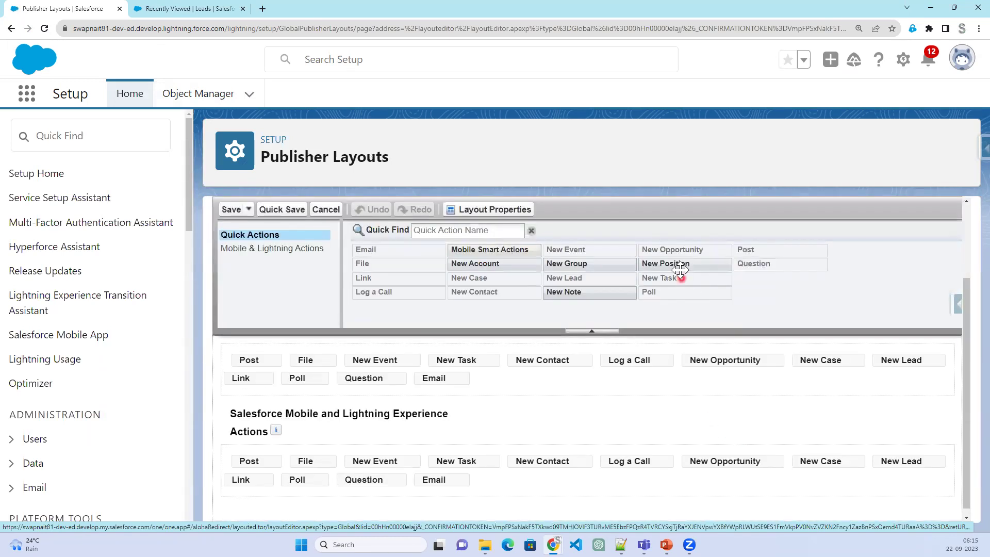
{"action": "mouse_move", "coordinate": [689, 266]}
{"action": "left_mouse_down"}
{"action": "mouse_move", "coordinate": [666, 313]}
{"action": "mouse_move", "coordinate": [509, 371]}
{"action": "mouse_move", "coordinate": [309, 463]}
{"action": "mouse_move", "coordinate": [242, 466]}
{"action": "mouse_move", "coordinate": [232, 453]}
{"action": "mouse_move", "coordinate": [238, 355]}
{"action": "mouse_move", "coordinate": [223, 414]}
{"action": "mouse_move", "coordinate": [233, 424]}
{"action": "left_mouse_up"}
{"action": "left_click", "coordinate": [260, 252]}
{"action": "scroll", "coordinate": [574, 434], "scroll_direction": "down", "scroll_amount": 1}
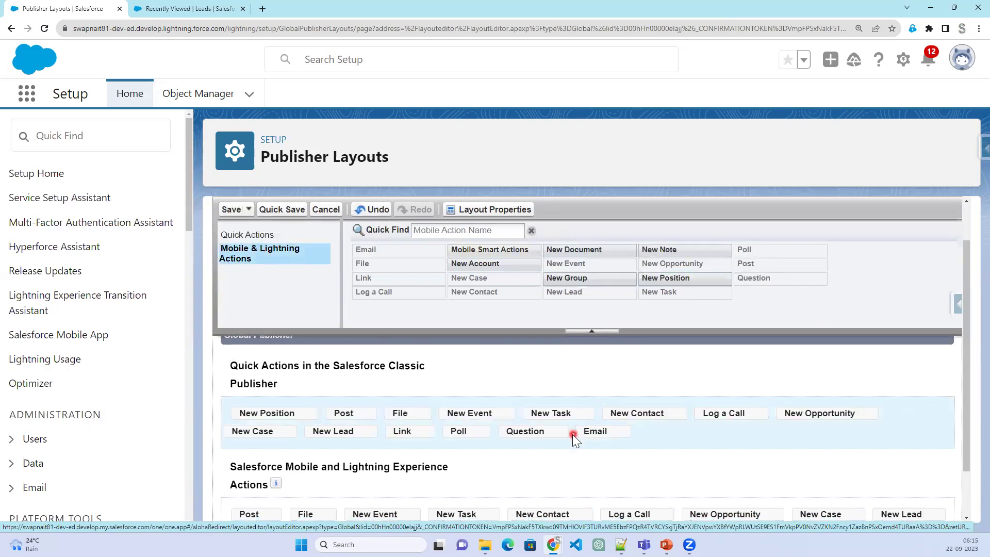
{"action": "left_click_drag", "start_coordinate": [689, 283], "coordinate": [240, 466]}
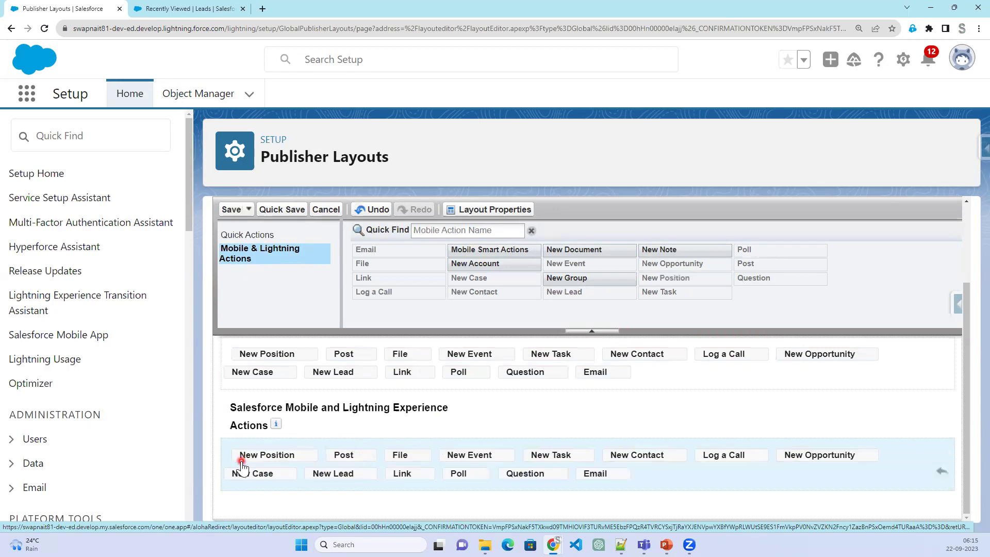
{"action": "left_click", "coordinate": [830, 59]}
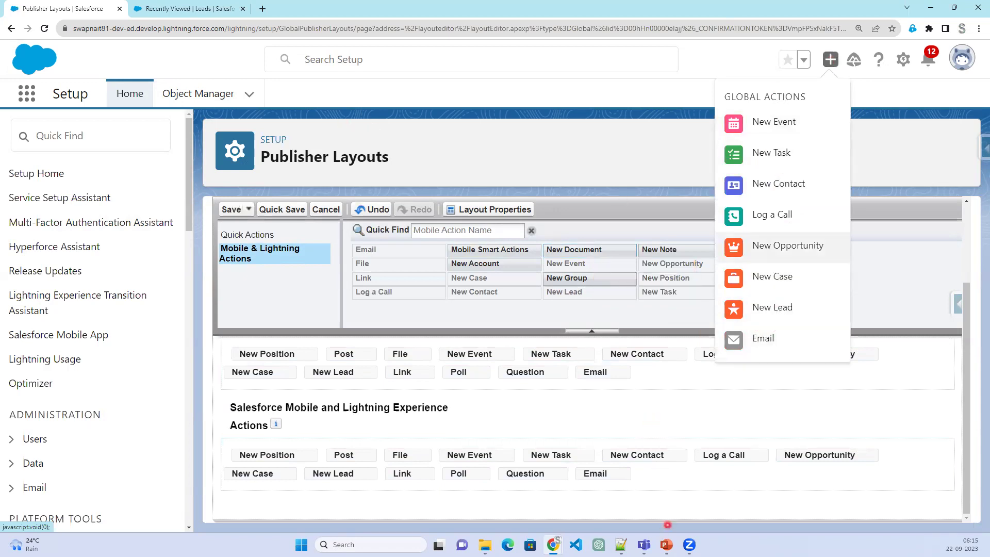
- Switch to the Notepad++ notes and delete the text Object Specific Action below Global Action
{"action": "left_click", "coordinate": [599, 544]}
{"action": "left_click", "coordinate": [621, 544]}
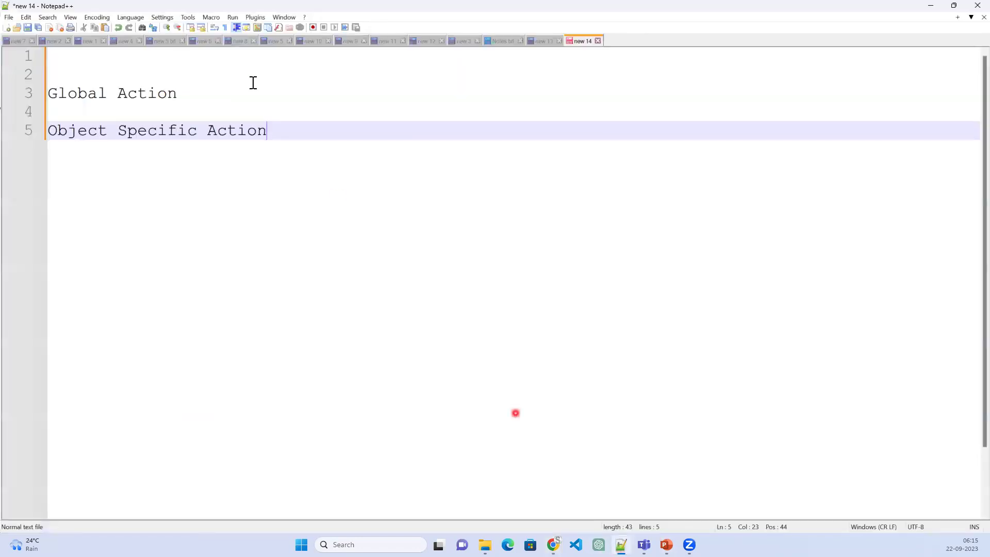
{"action": "left_click_drag", "start_coordinate": [259, 131], "coordinate": [8, 122]}
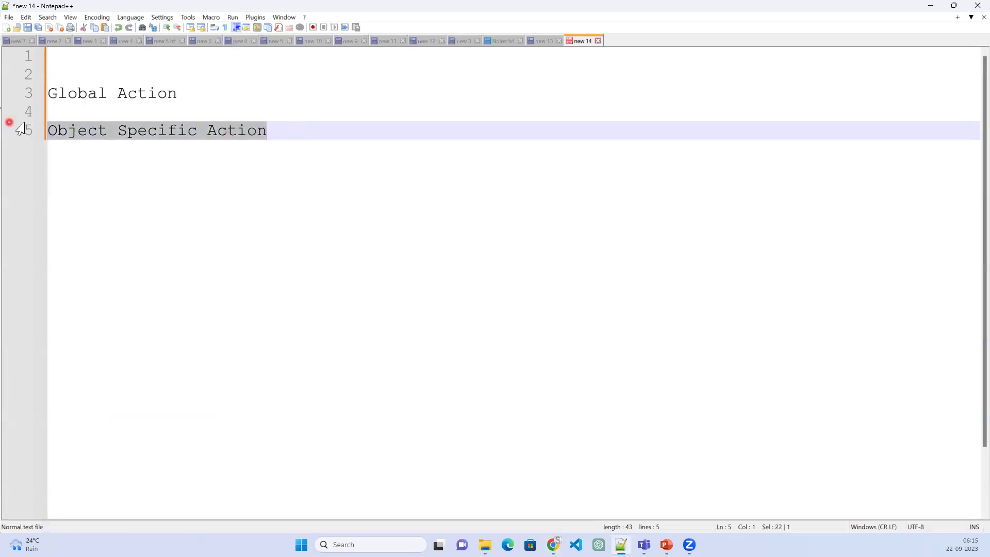
{"action": "key", "text": "Delete"}
{"action": "key", "text": "Up"}
{"action": "key", "text": "Up"}
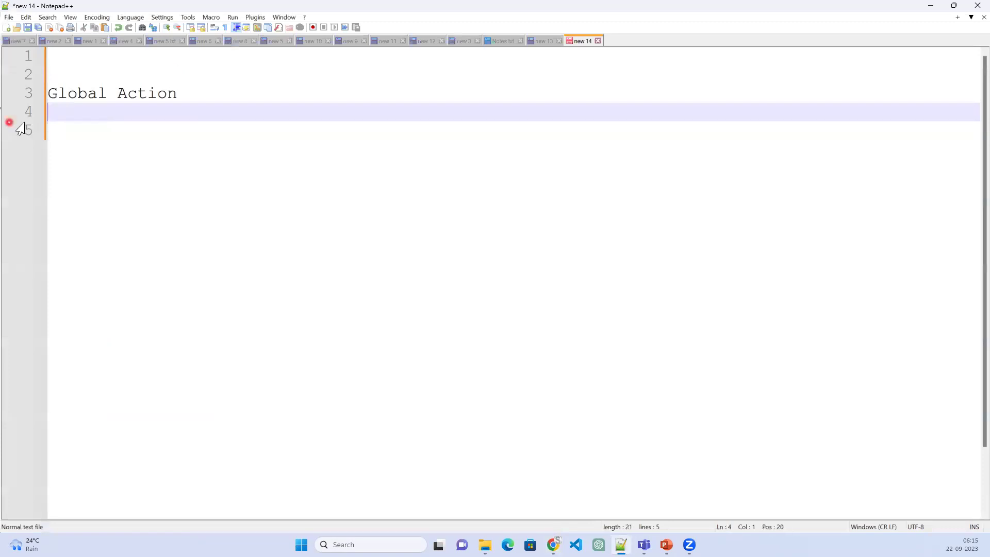
- Turn the Global Action line into "Step1 : Create Global Action" and add "Step2 : Add fields on the Layout" below it
{"action": "type", "text": "Step1 "}
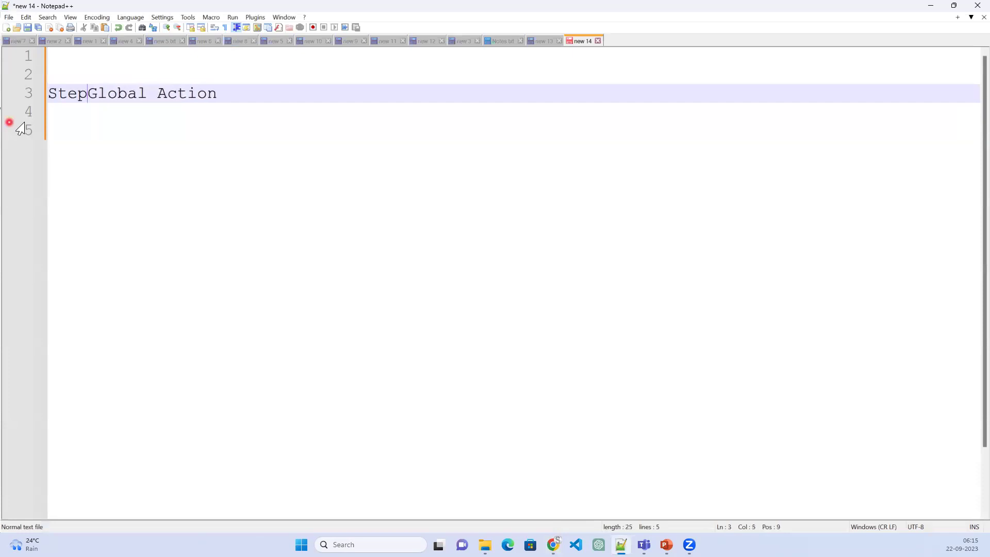
{"action": "type", "text": ": Create"}
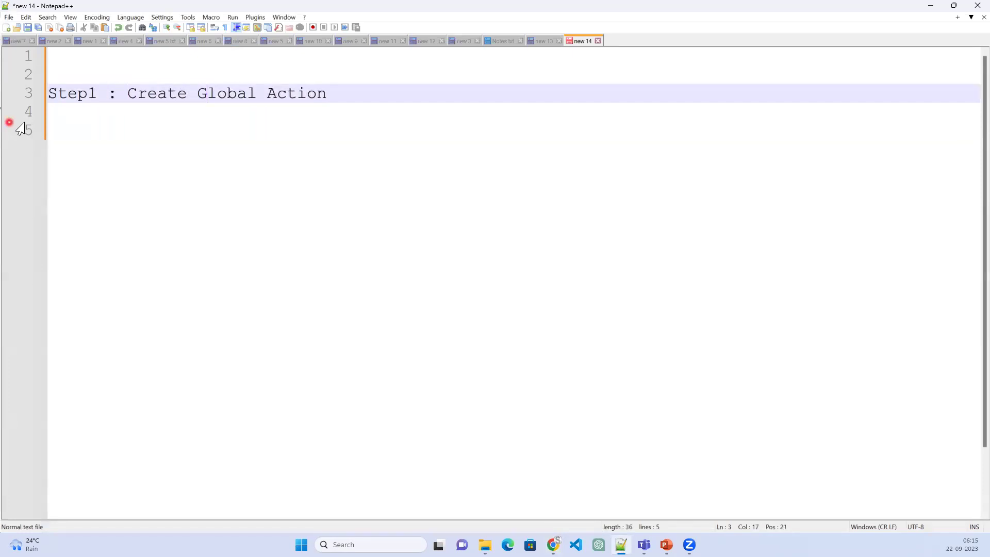
{"action": "key", "text": "Return"}
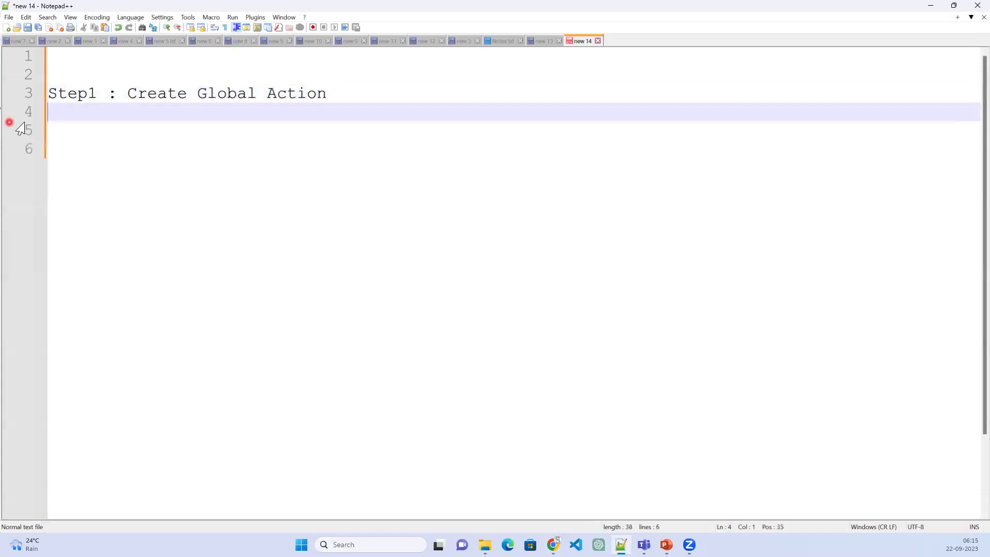
{"action": "type", "text": "Step2 : Add fields on"}
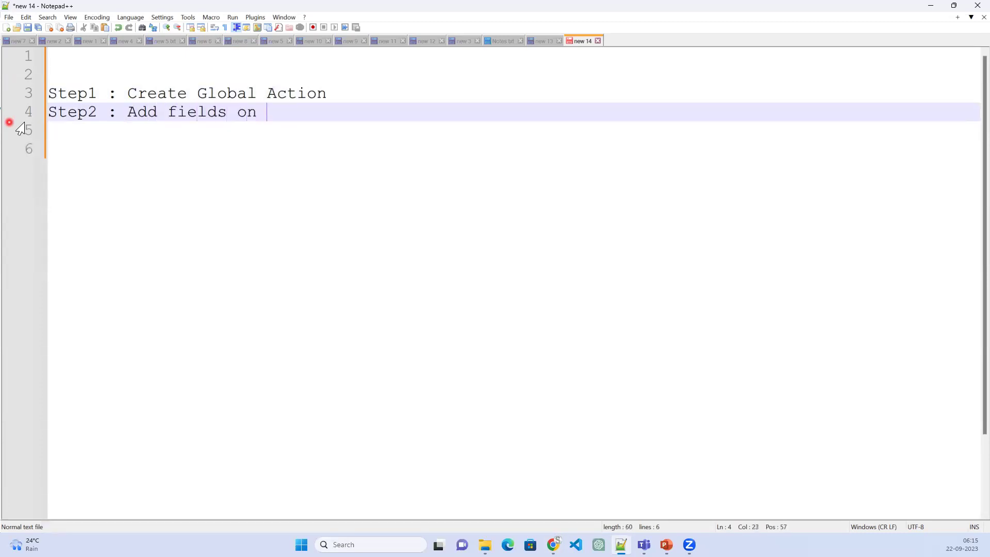
{"action": "type", "text": " the Layout"}
{"action": "key", "text": "Return"}
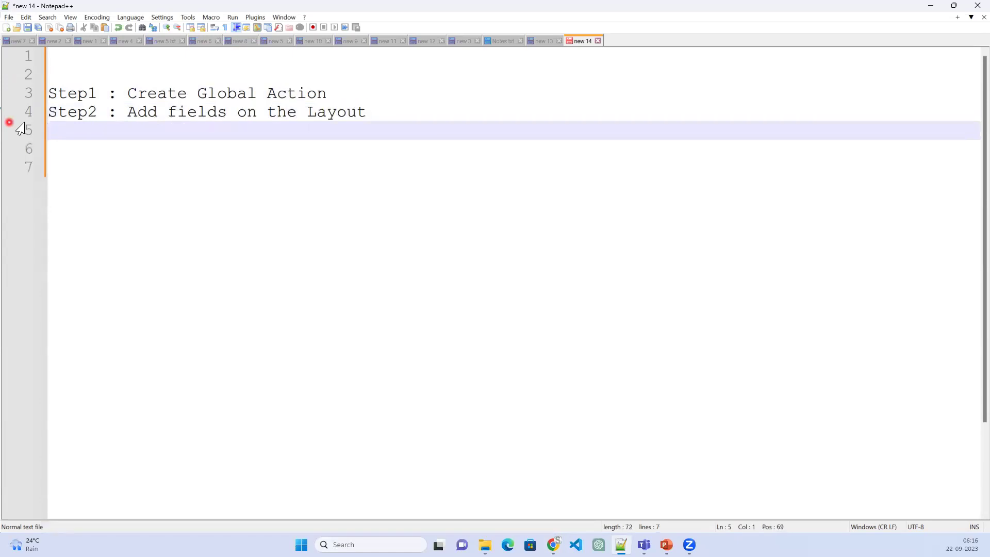
- Add the note line "Step3 : update the Publisher Layout (Drap-drop new Global Action)"
{"action": "type", "text": "Step3 : update the "}
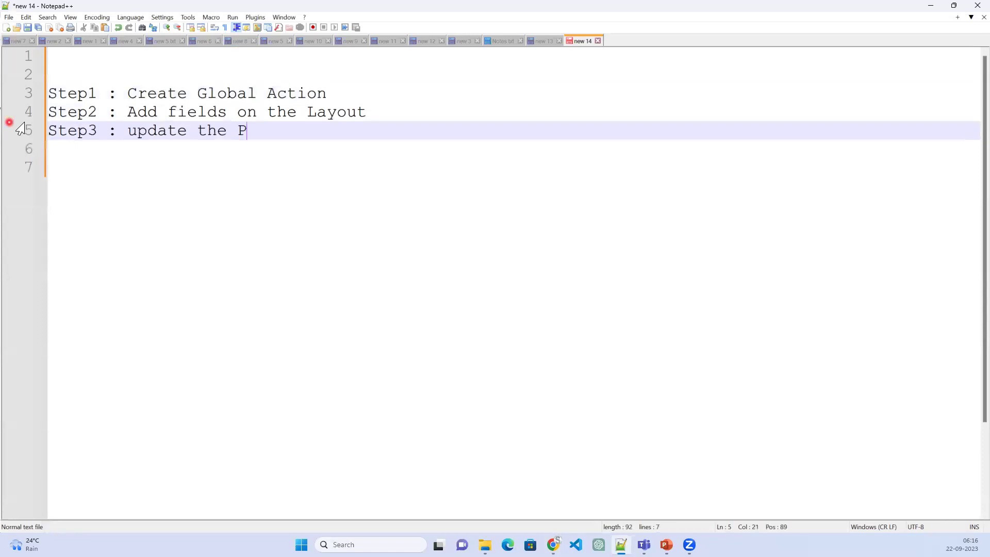
{"action": "type", "text": "Publisher Layou"}
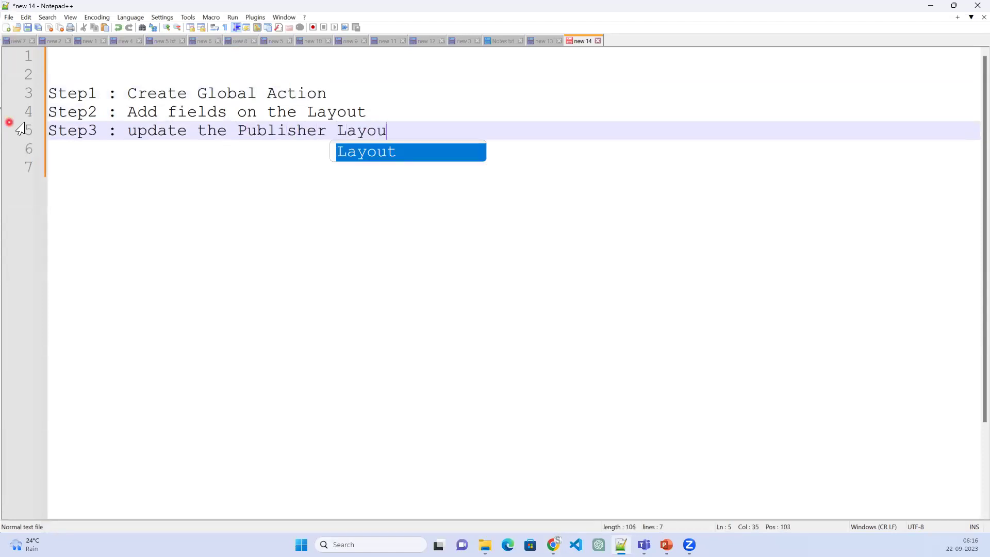
{"action": "type", "text": "t "}
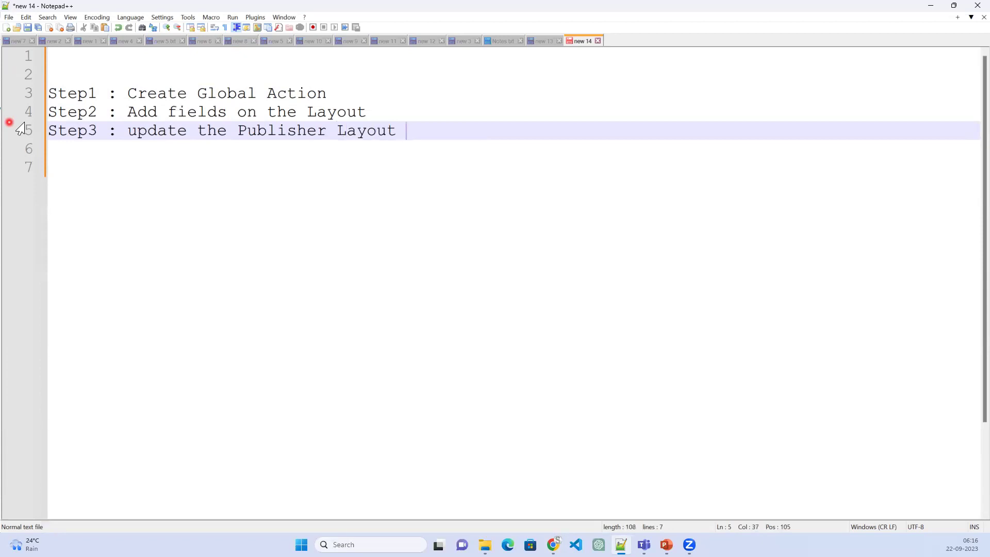
{"action": "type", "text": "(Drap-dropnew "}
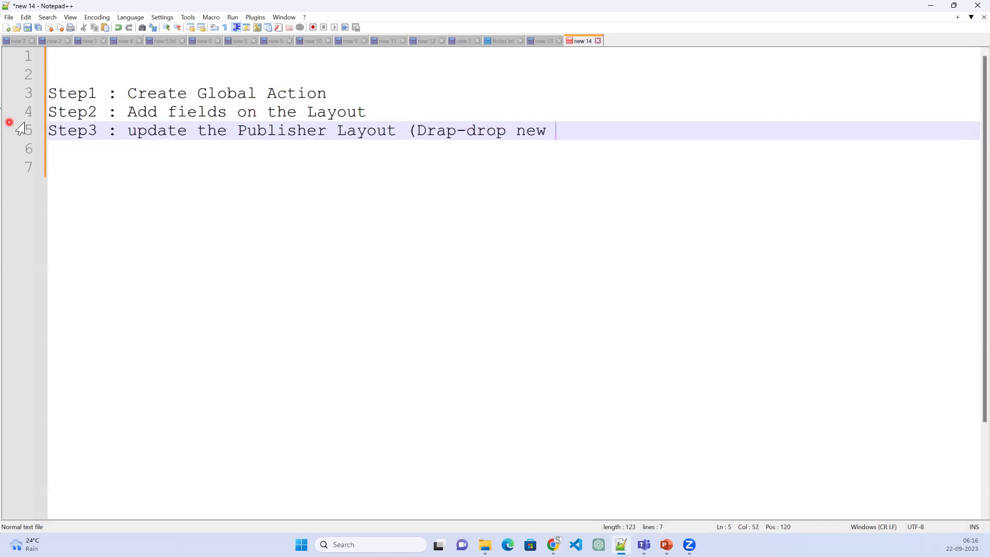
{"action": "type", "text": "Gloa"}
{"action": "type", "text": "bal Action"}
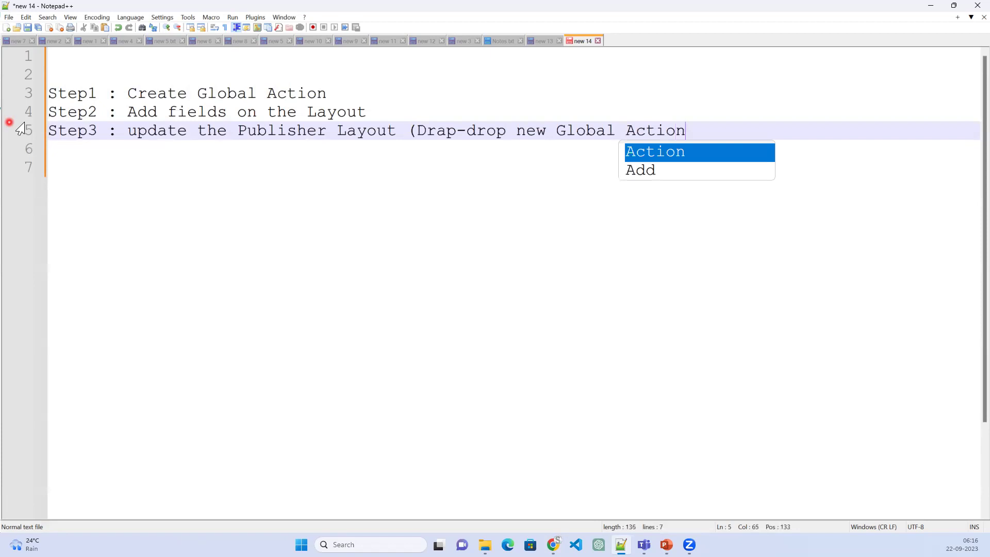
{"action": "type", "text": ")"}
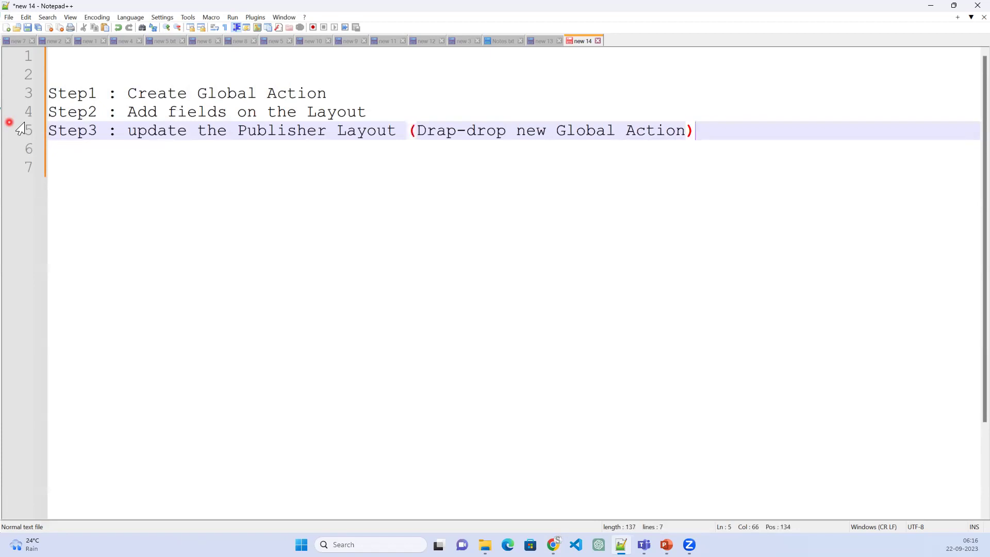
- Return to Salesforce in the browser, save the Global Layout, and reload the page
{"action": "left_click", "coordinate": [931, 6]}
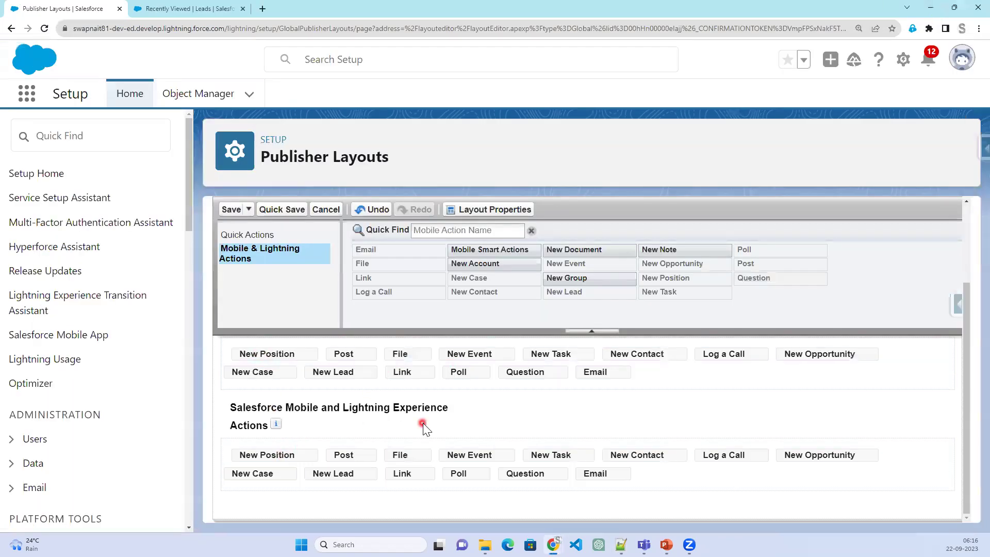
{"action": "left_click", "coordinate": [232, 211]}
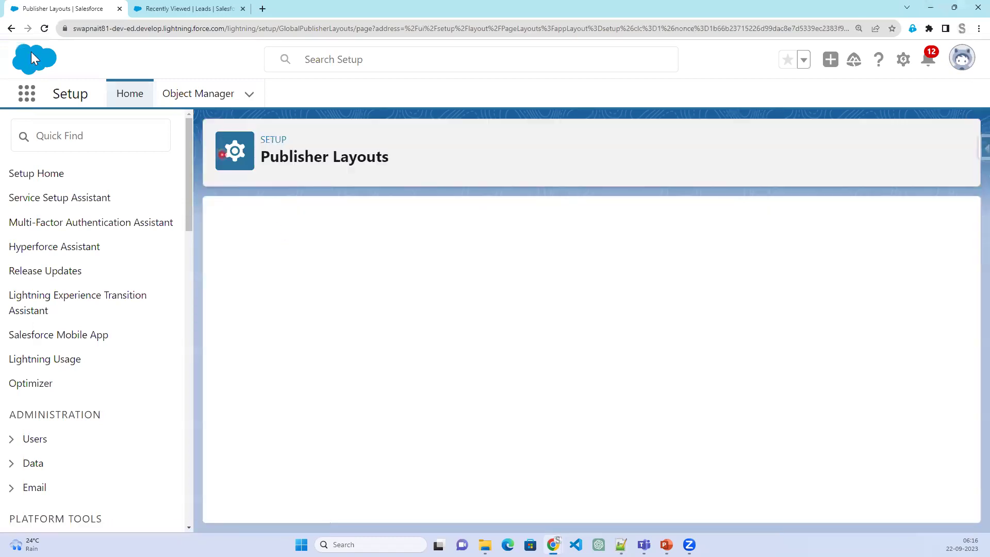
{"action": "left_click", "coordinate": [43, 30]}
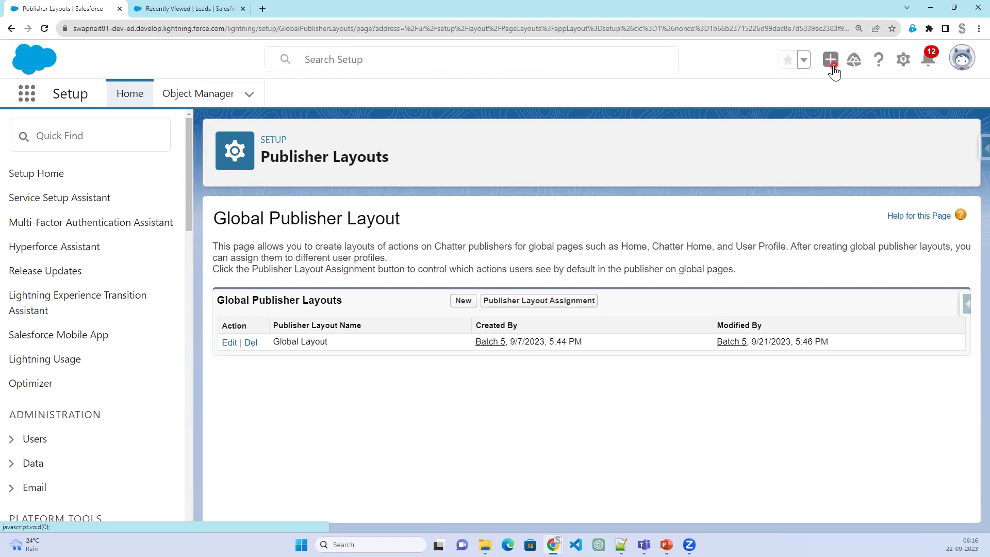
- Start a record with the New Position global action, naming it Architect with 1 vacancy
{"action": "left_click", "coordinate": [832, 64]}
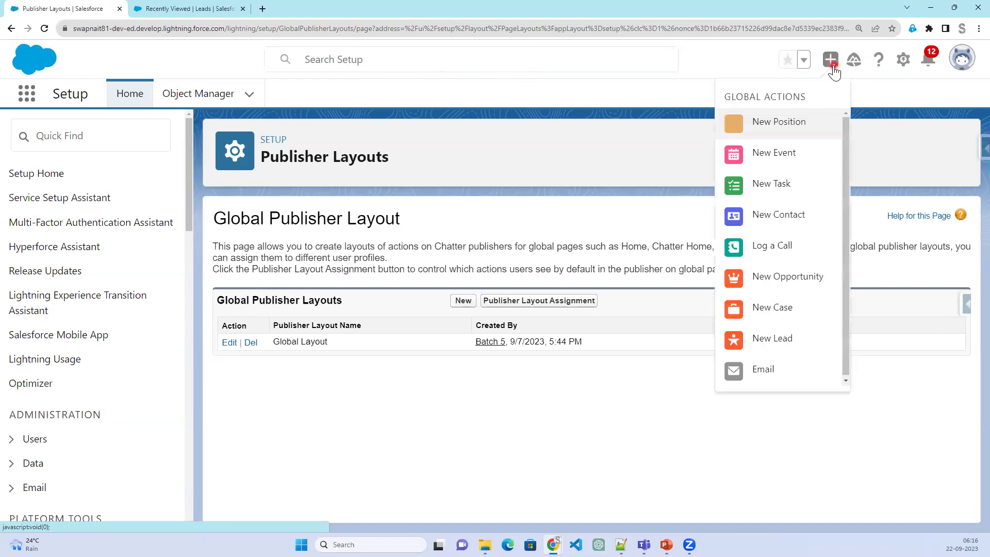
{"action": "left_click", "coordinate": [793, 129]}
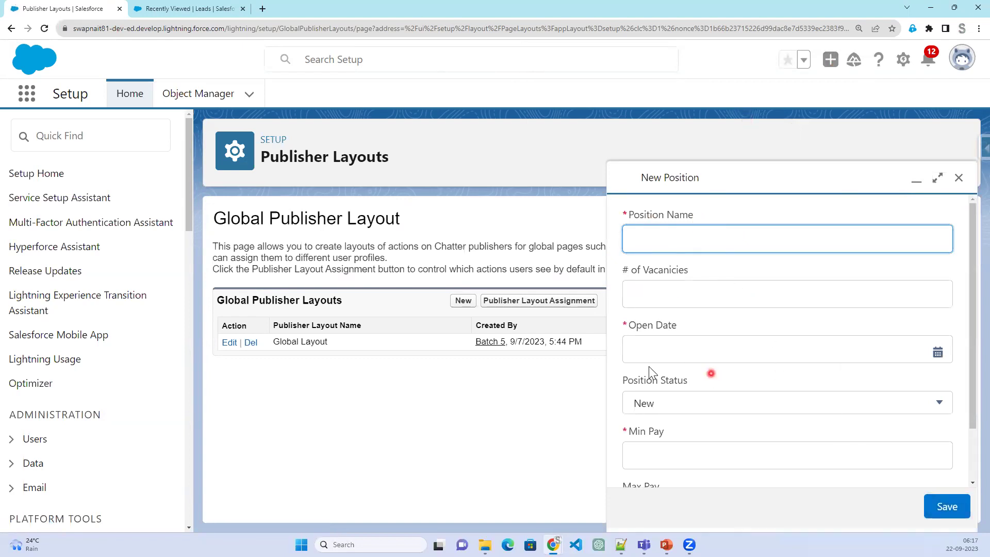
{"action": "scroll", "coordinate": [680, 343], "scroll_direction": "down", "scroll_amount": 1}
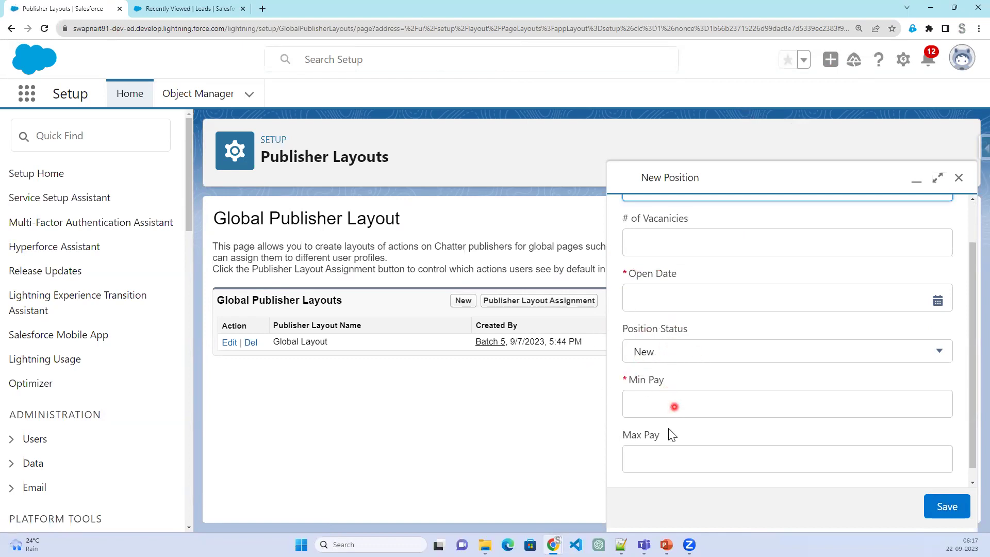
{"action": "scroll", "coordinate": [880, 390], "scroll_direction": "up", "scroll_amount": 1}
{"action": "scroll", "coordinate": [827, 382], "scroll_direction": "down", "scroll_amount": 1}
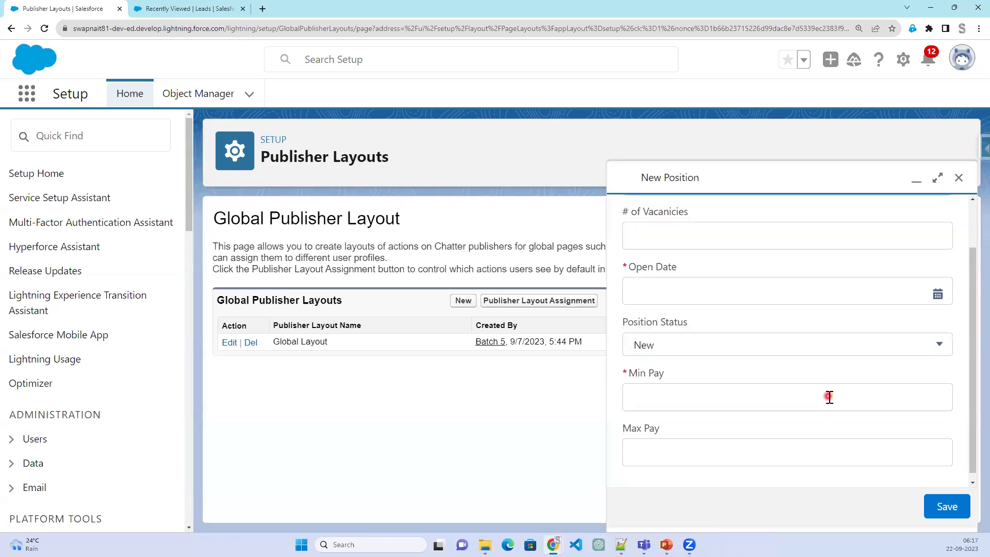
{"action": "scroll", "coordinate": [783, 335], "scroll_direction": "up", "scroll_amount": 1}
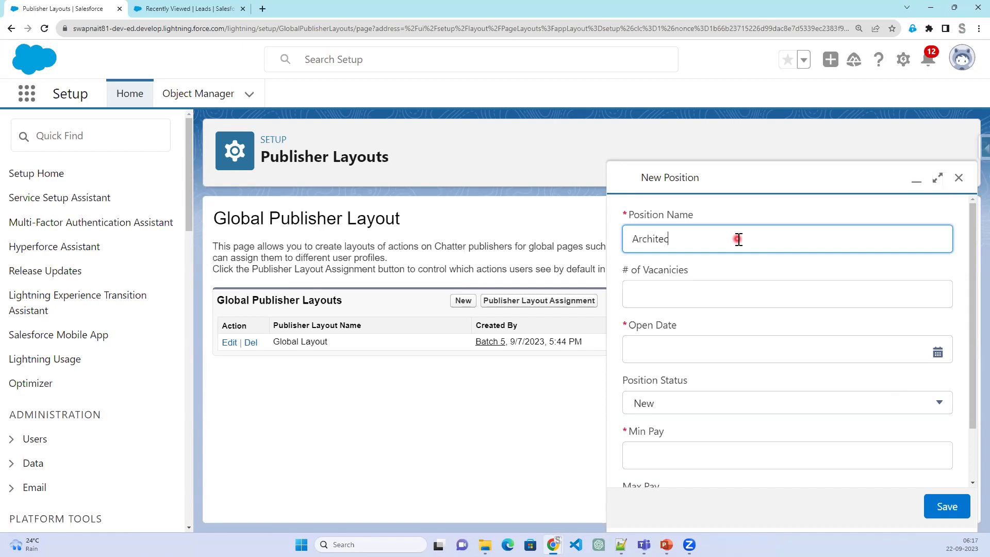
{"action": "key", "text": "Tab"}
{"action": "key", "text": "Tab"}
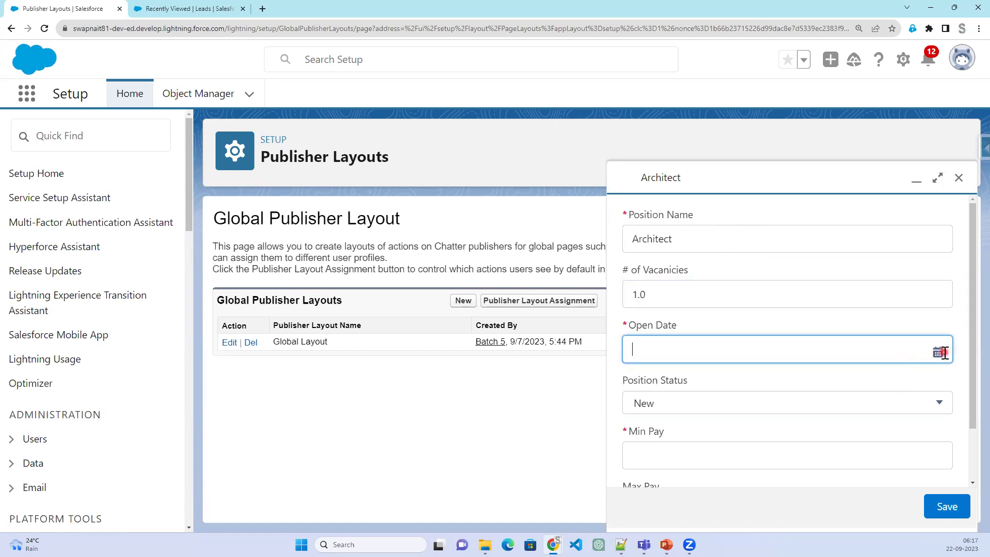
- Set the position's Open Date to 9/25/2023 and its Min Pay to 300000
{"action": "left_click", "coordinate": [915, 358]}
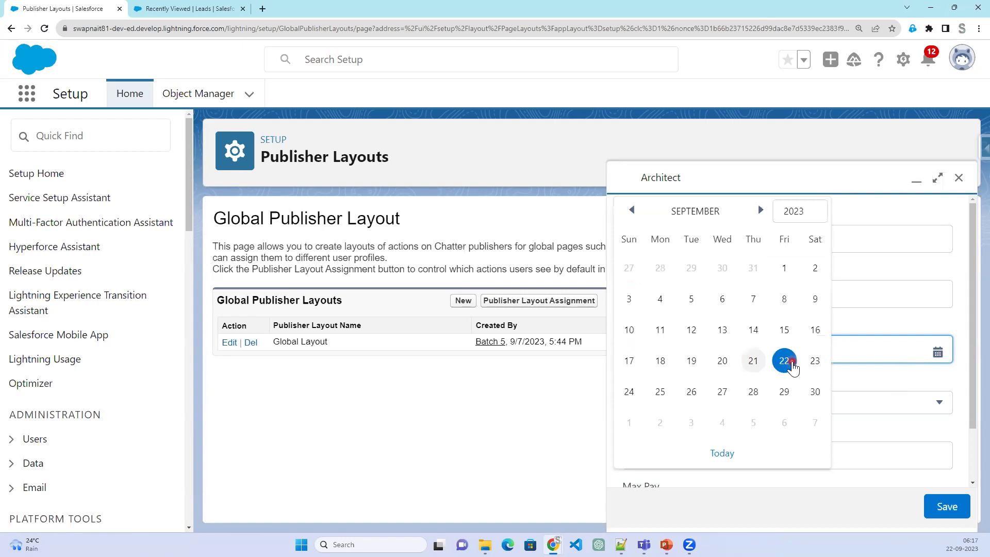
{"action": "left_click", "coordinate": [660, 393]}
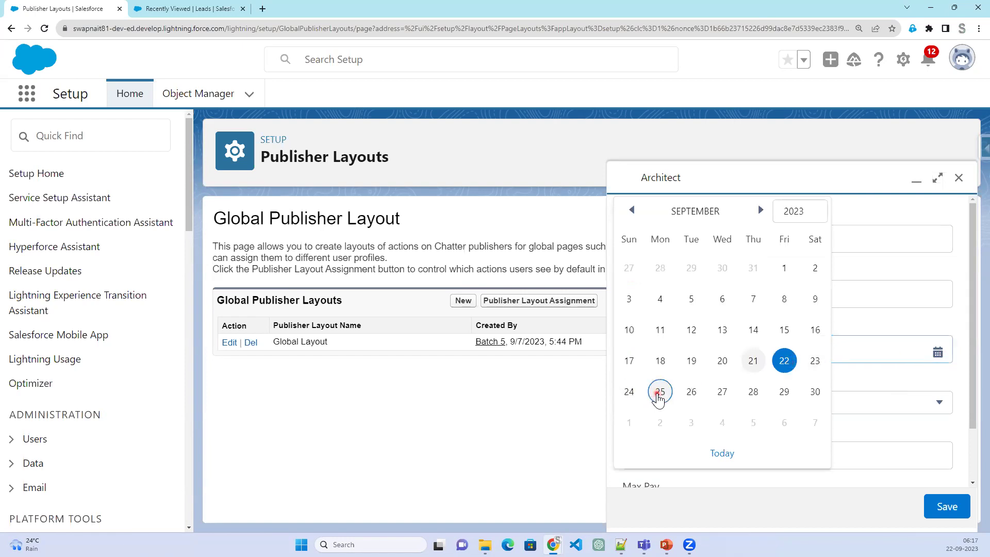
{"action": "scroll", "coordinate": [706, 410], "scroll_direction": "down", "scroll_amount": 2}
{"action": "left_click", "coordinate": [708, 392]}
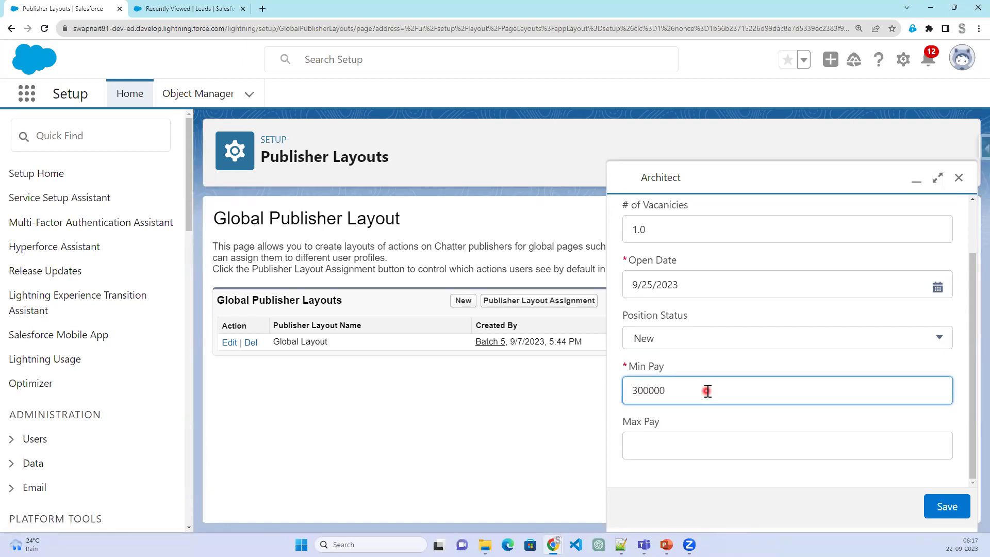
- Copy the Min Pay amount into Max Pay and save the new position
{"action": "left_click", "coordinate": [722, 458]}
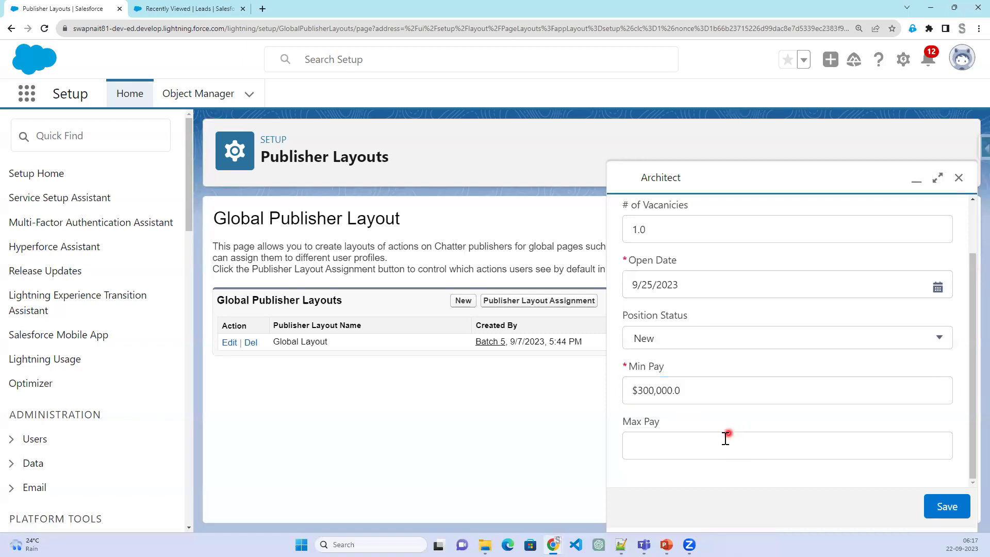
{"action": "left_click_drag", "start_coordinate": [706, 393], "coordinate": [617, 395]}
{"action": "key", "text": "ctrl+c"}
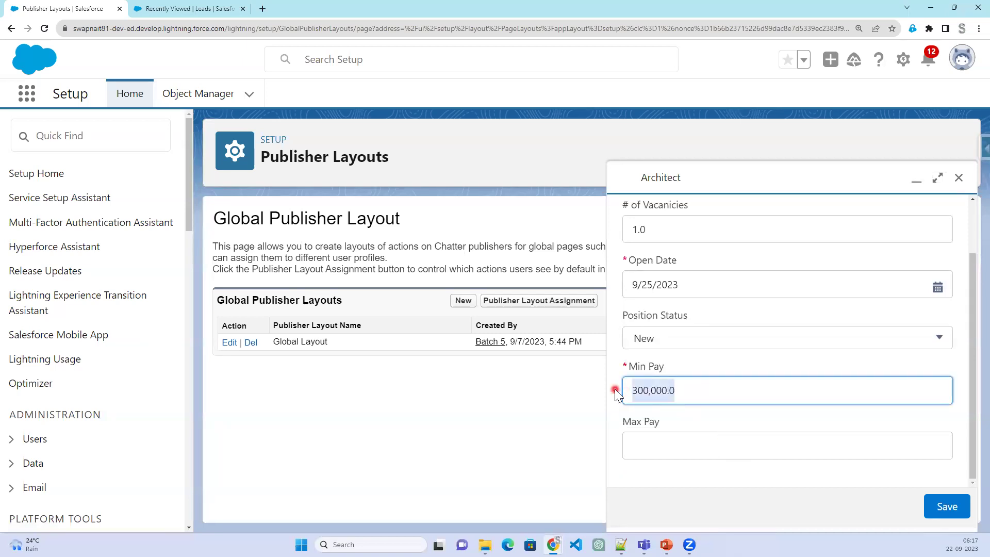
{"action": "left_click", "coordinate": [697, 442]}
{"action": "key", "text": "ctrl+v"}
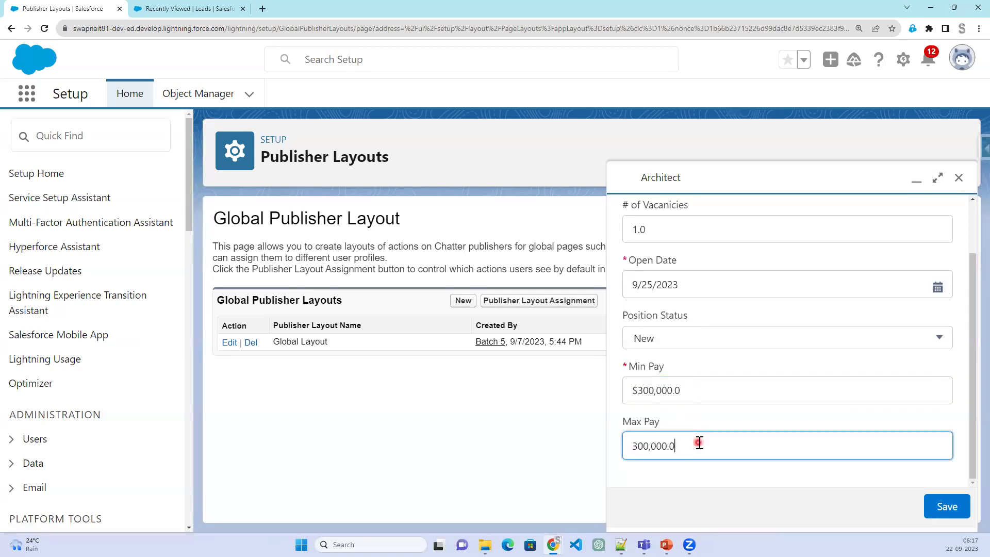
{"action": "left_click", "coordinate": [938, 504]}
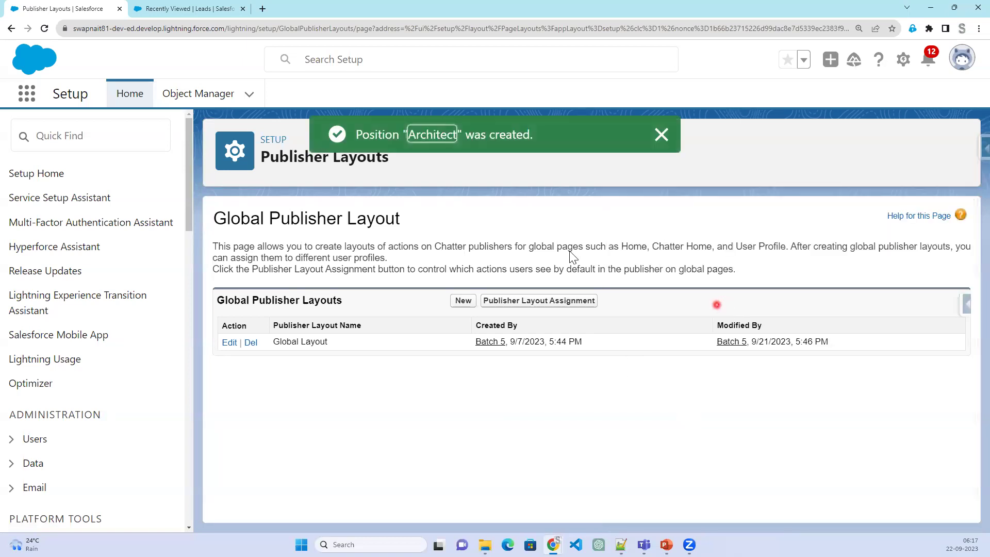
- Open the newly created Architect position and expand its Budget Information section to review the details
{"action": "left_click", "coordinate": [437, 138]}
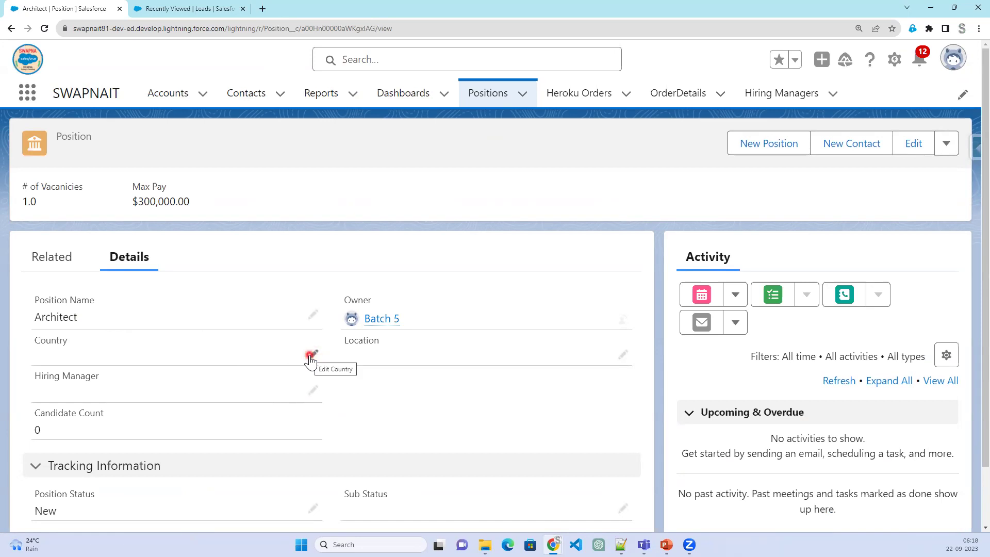
{"action": "scroll", "coordinate": [404, 415], "scroll_direction": "down", "scroll_amount": 2}
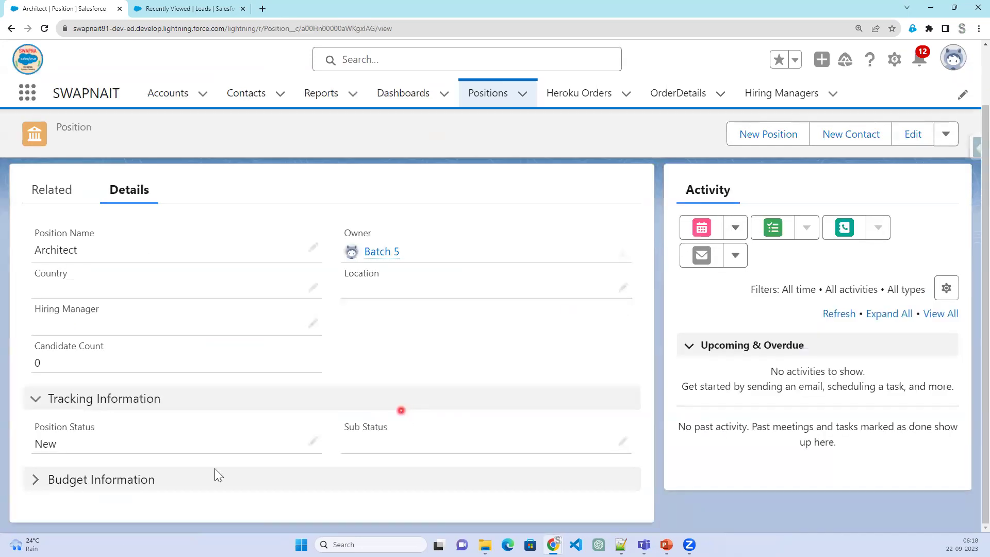
{"action": "left_click", "coordinate": [37, 485]}
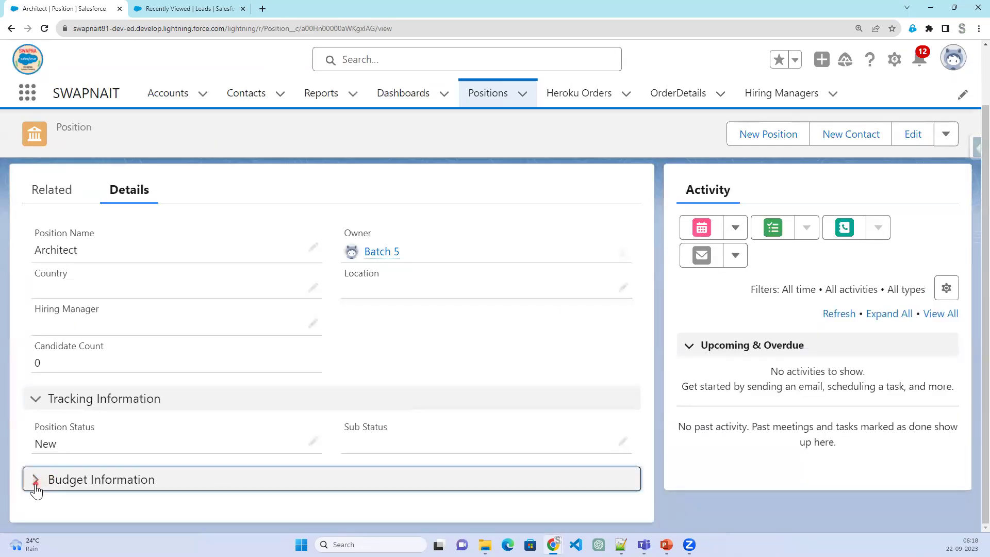
{"action": "scroll", "coordinate": [247, 451], "scroll_direction": "down", "scroll_amount": 2}
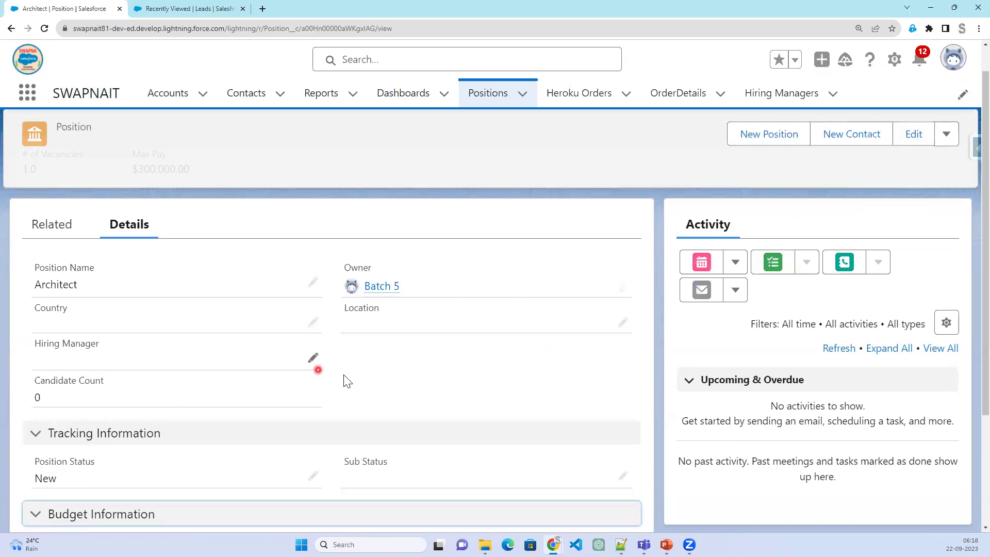
- Edit the Architect position's details, setting Country to USA and Location to Florida
{"action": "left_click", "coordinate": [314, 358]}
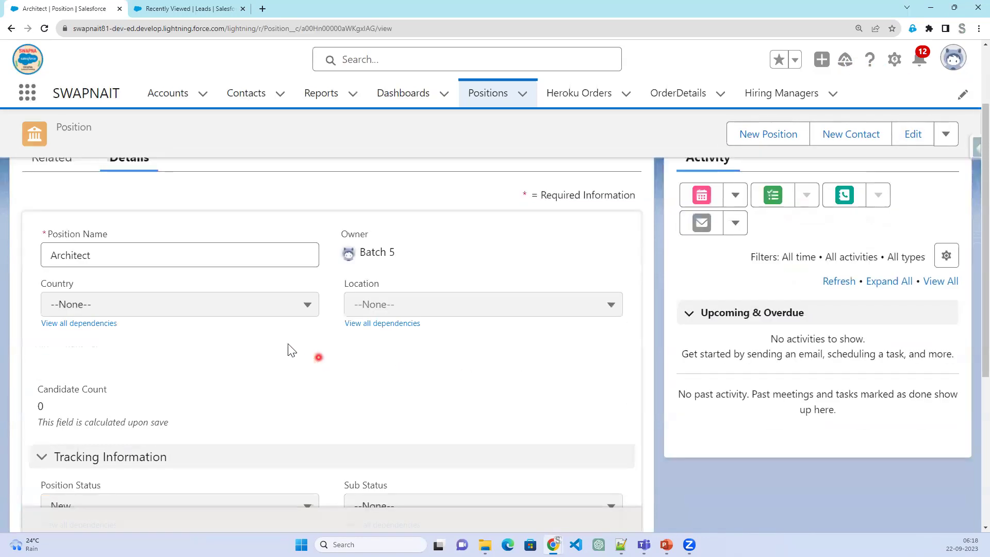
{"action": "left_click", "coordinate": [265, 313]}
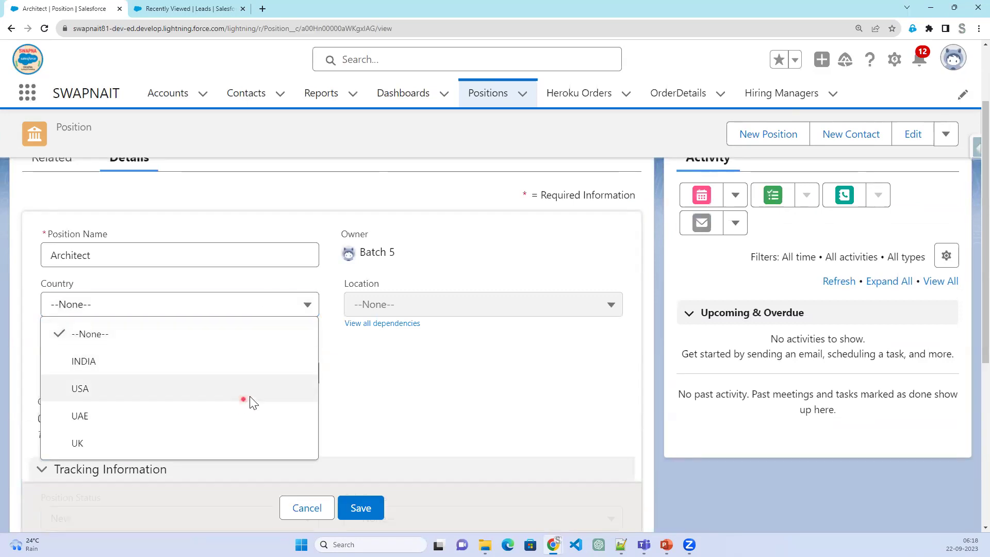
{"action": "left_click", "coordinate": [246, 392]}
{"action": "left_click", "coordinate": [432, 305]}
{"action": "left_click", "coordinate": [430, 361]}
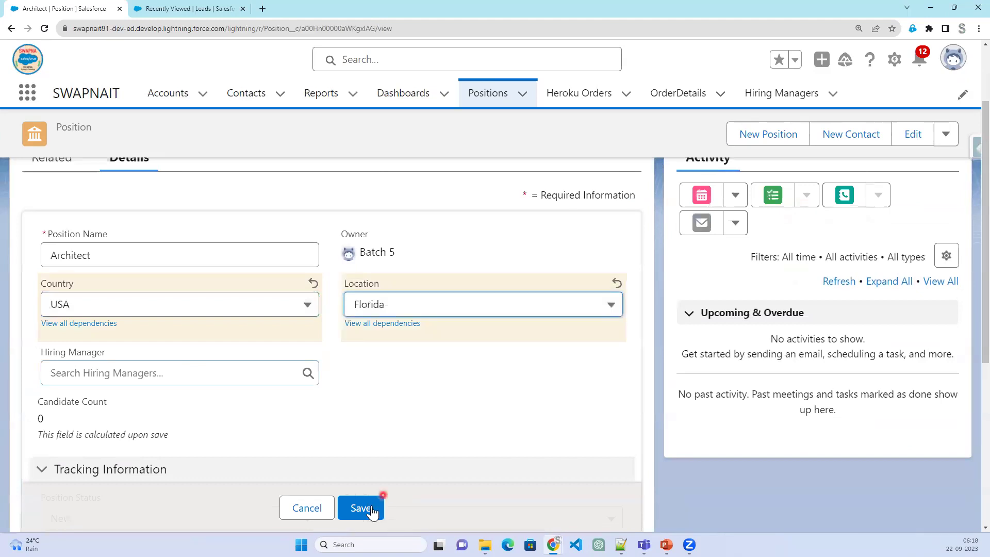
- Assign the first suggested hiring manager to the Architect position and save the record
{"action": "left_click", "coordinate": [229, 374]}
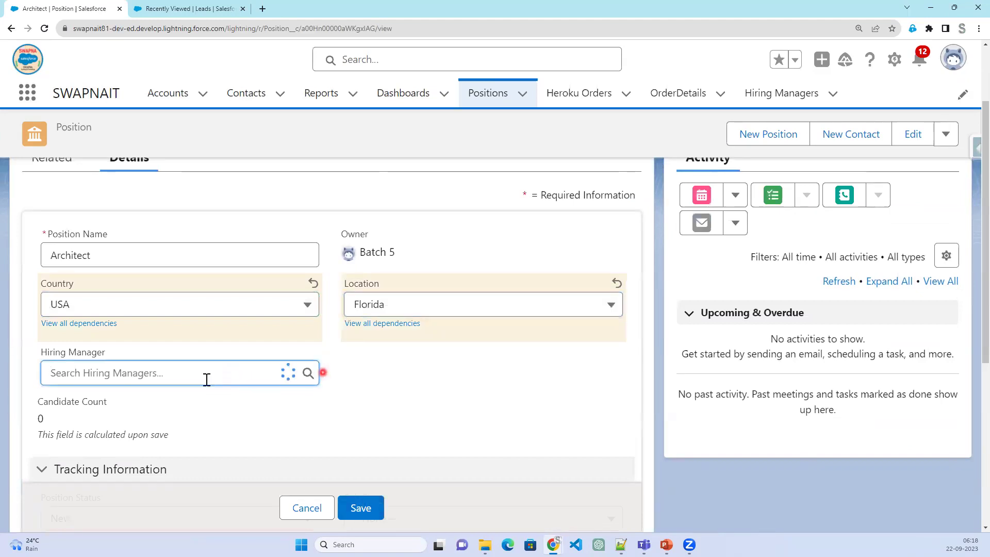
{"action": "left_click", "coordinate": [150, 422]}
{"action": "left_click", "coordinate": [360, 507]}
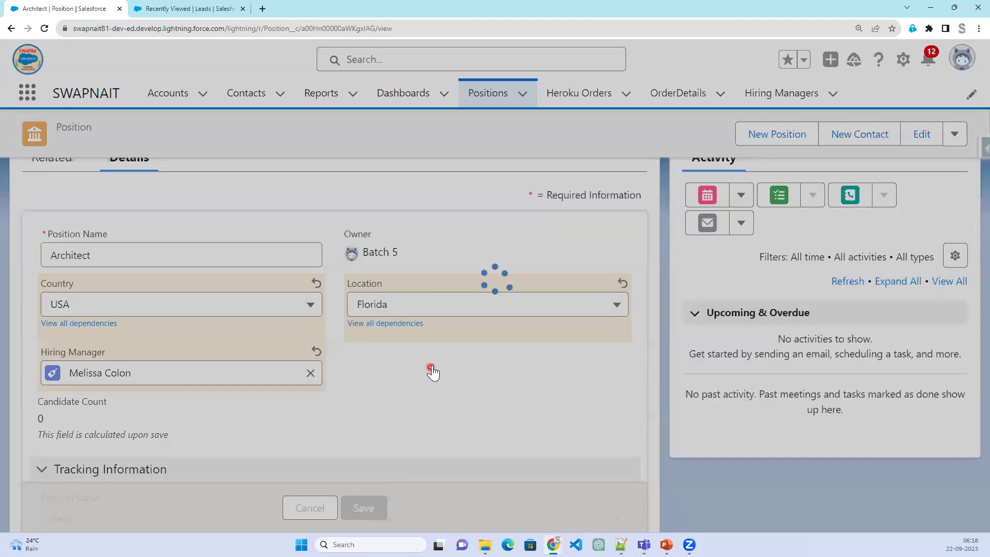
{"action": "scroll", "coordinate": [425, 347], "scroll_direction": "up", "scroll_amount": 3}
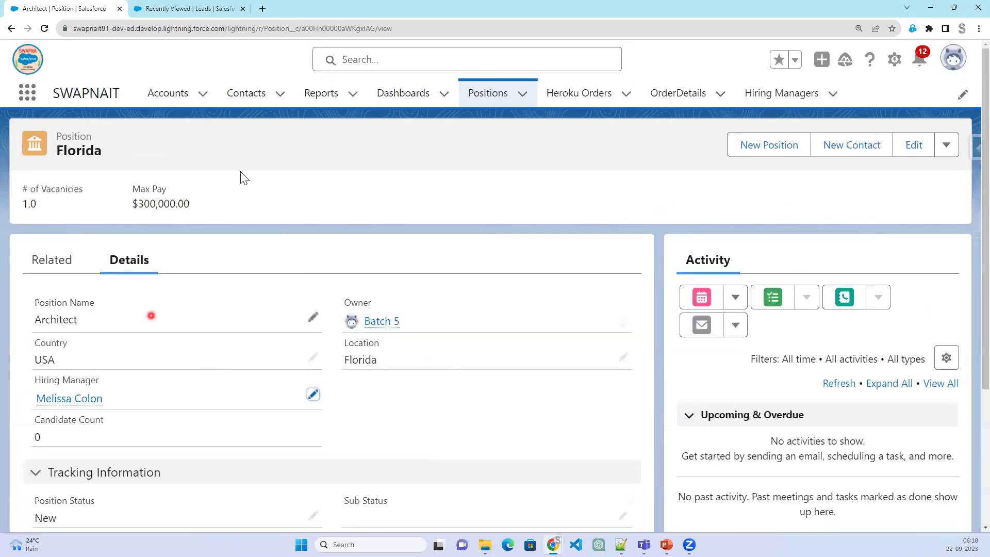
- Open the Positions list and check the available global actions, closing them again
{"action": "left_click", "coordinate": [498, 95]}
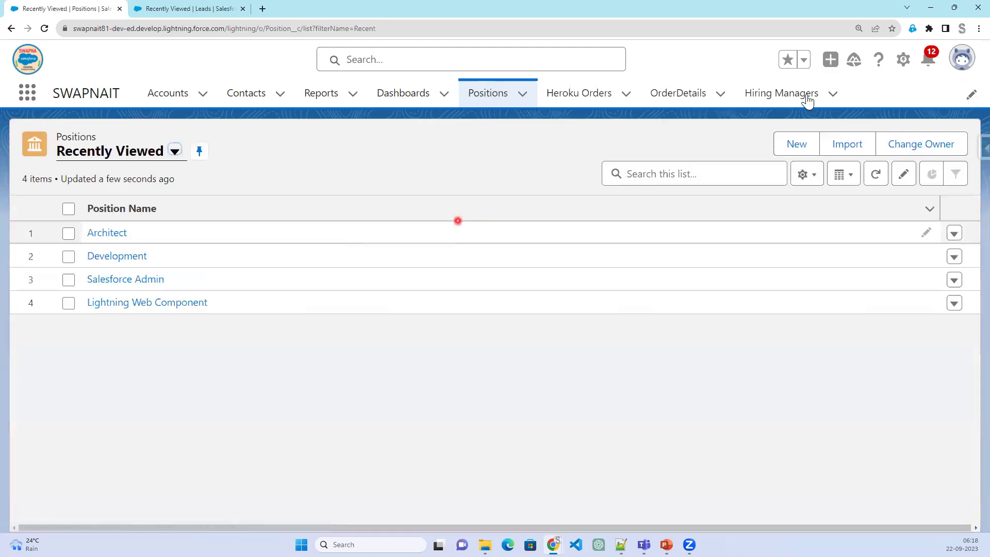
{"action": "left_click", "coordinate": [830, 59]}
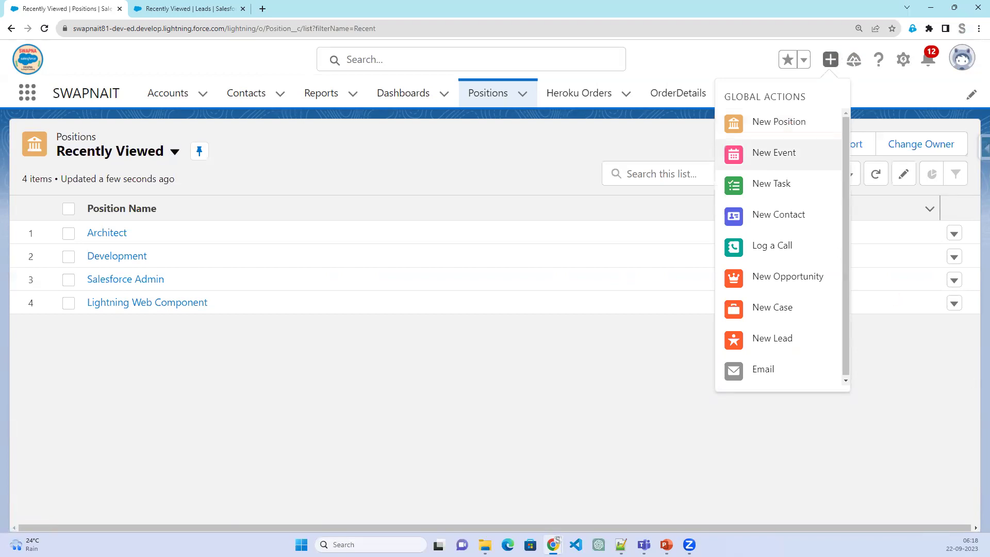
{"action": "key", "text": "Escape"}
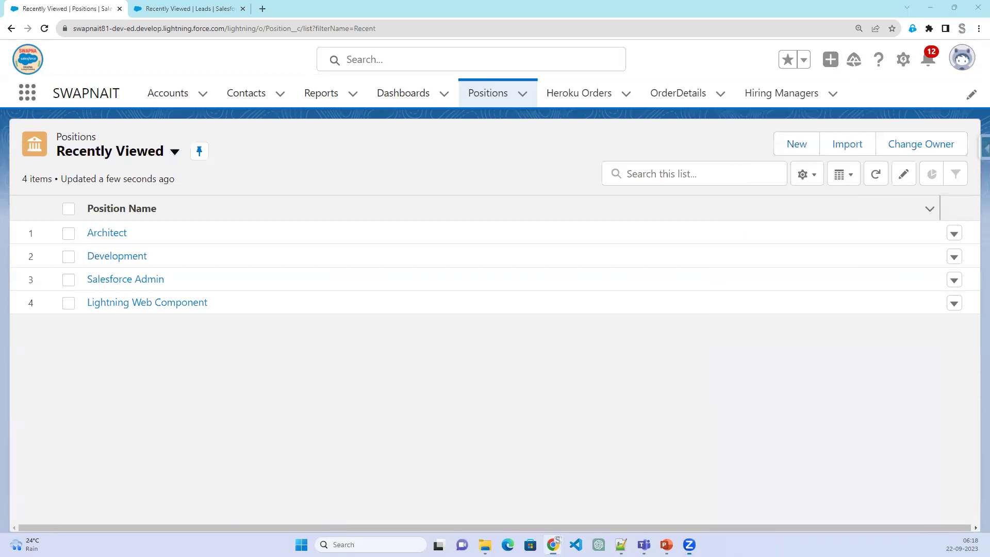